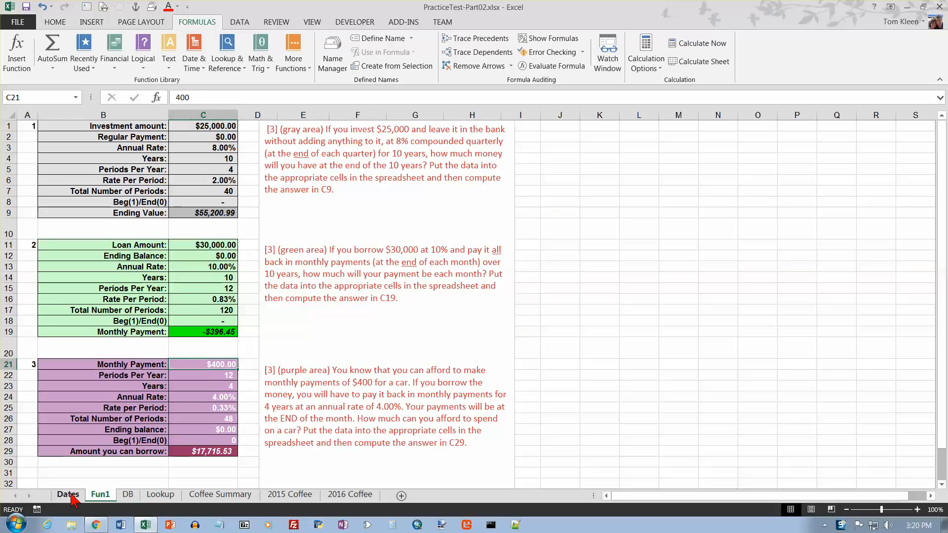
# Step: On the DB sheet, enter S and H as Category criteria in cells B2 and B3
pyautogui.click(69, 495)
pyautogui.click(100, 496)
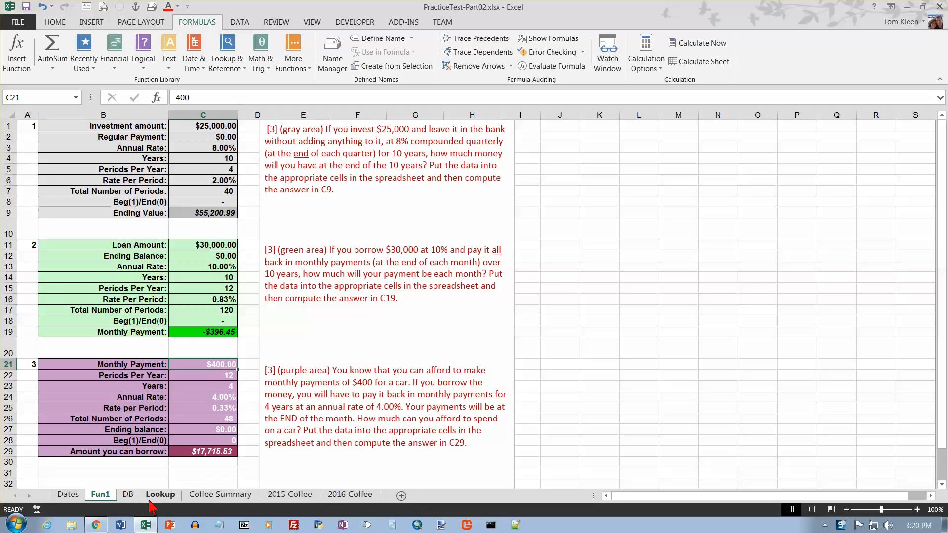
pyautogui.click(131, 496)
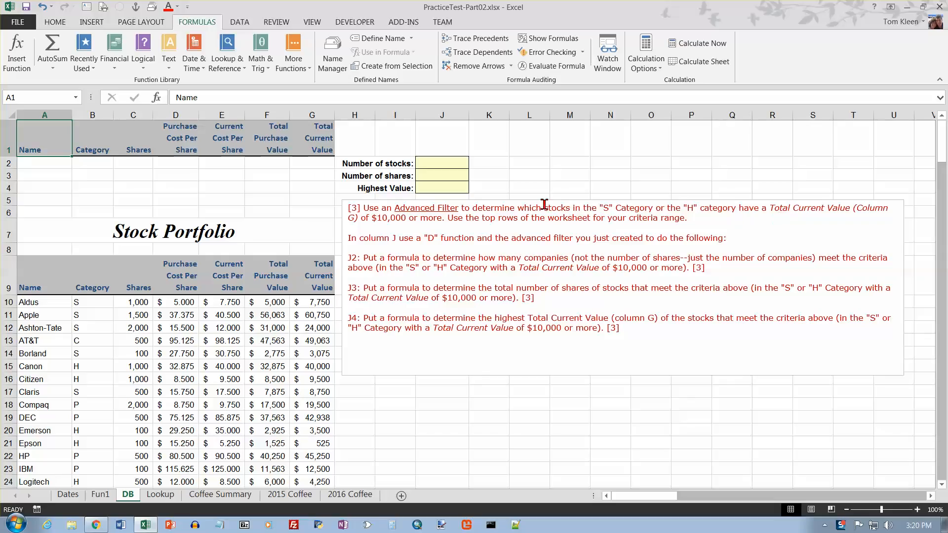
pyautogui.click(315, 146)
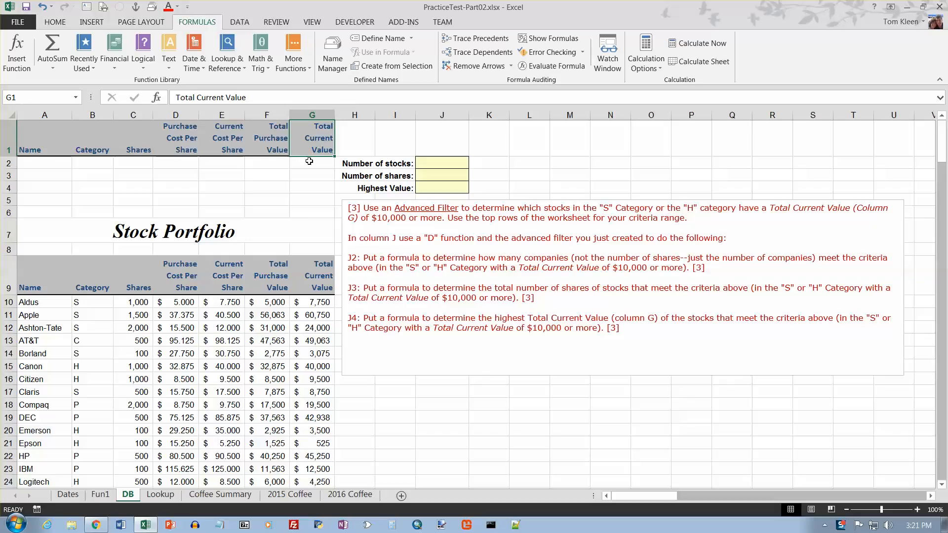
pyautogui.click(99, 167)
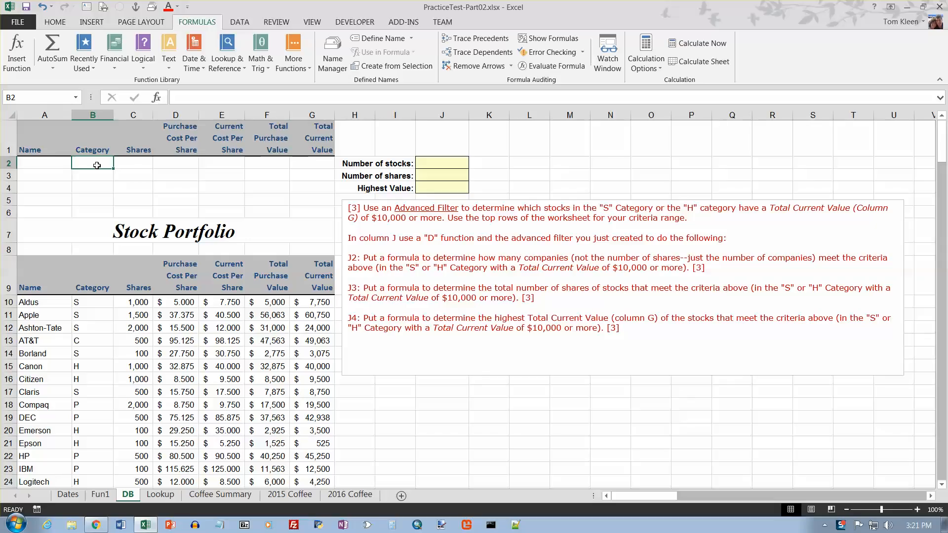
pyautogui.write('S')
pyautogui.press('Return')
pyautogui.write('H')
pyautogui.press('Up')
# Step: Enter >=10000 as the Total Current Value criterion in both G2 and G3
pyautogui.press('Right')
pyautogui.press('Right')
pyautogui.press('Right')
pyautogui.press('Right')
pyautogui.press('Right')
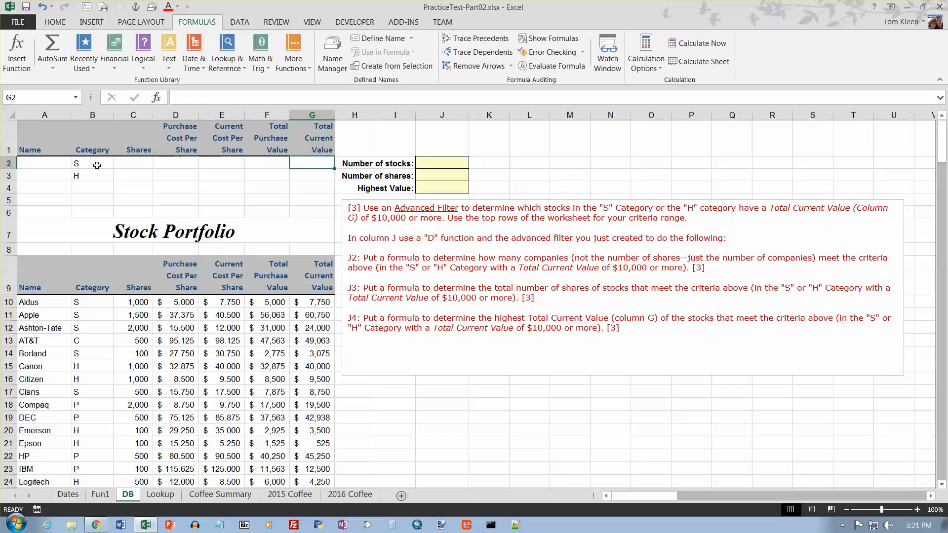
pyautogui.write('>')
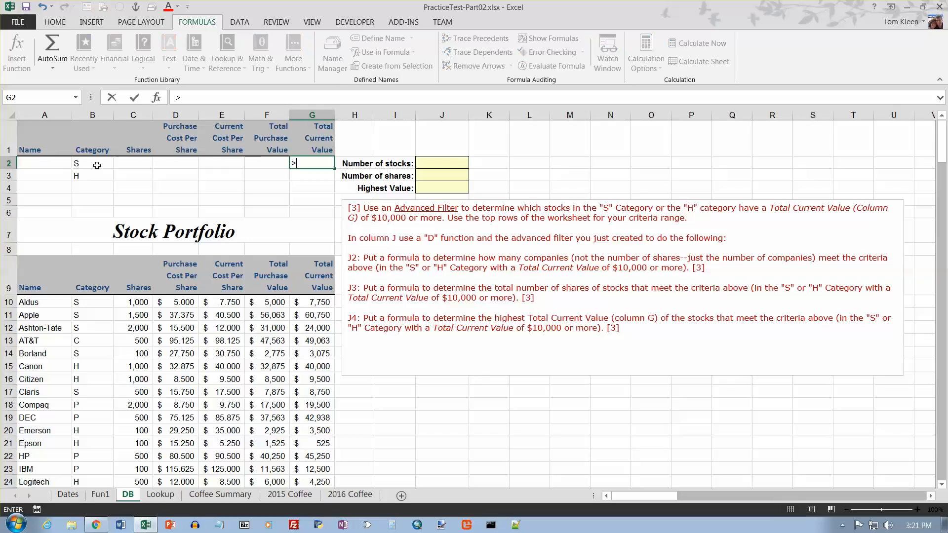
pyautogui.write('=10000')
pyautogui.press('Return')
pyautogui.write('>=10000')
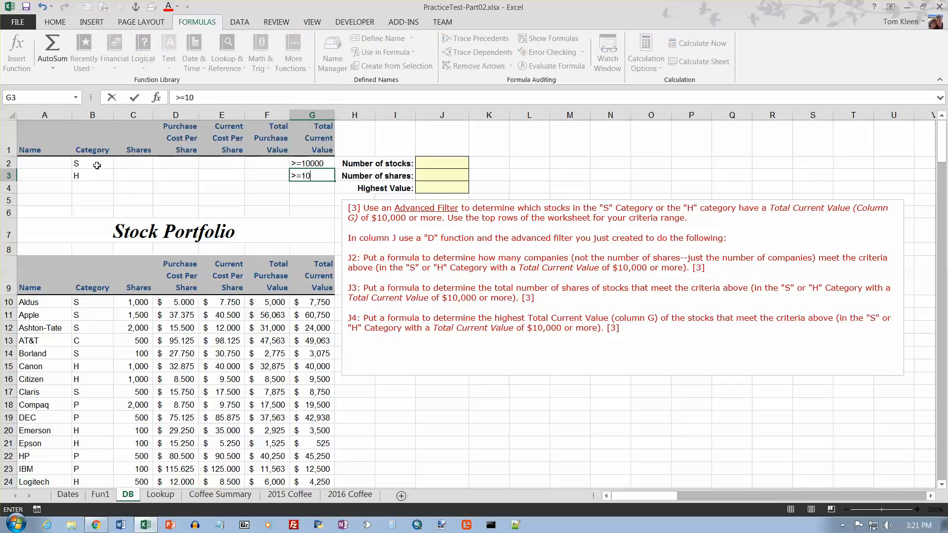
pyautogui.press('Return')
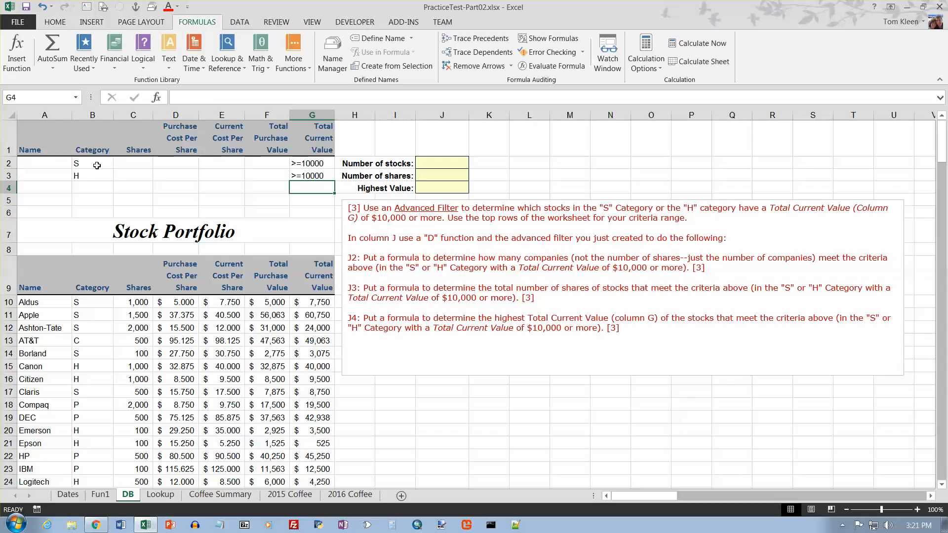
# Step: Apply an Advanced Filter to the stock list with B1:G3 as the criteria range
pyautogui.click(134, 276)
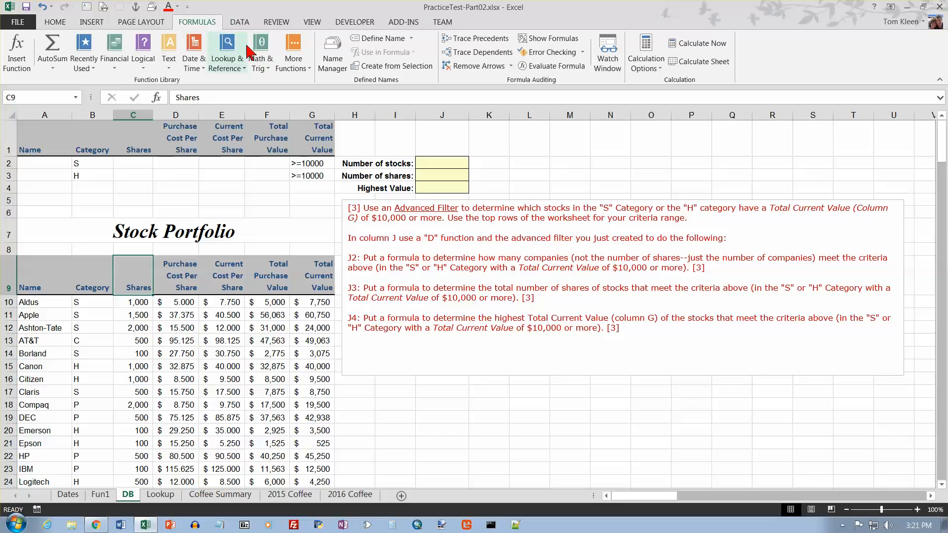
pyautogui.click(239, 23)
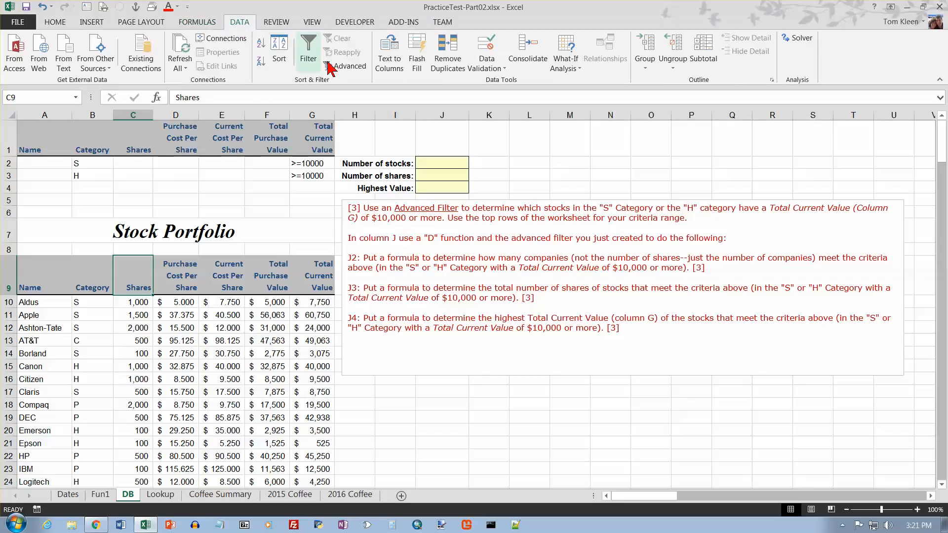
pyautogui.click(352, 67)
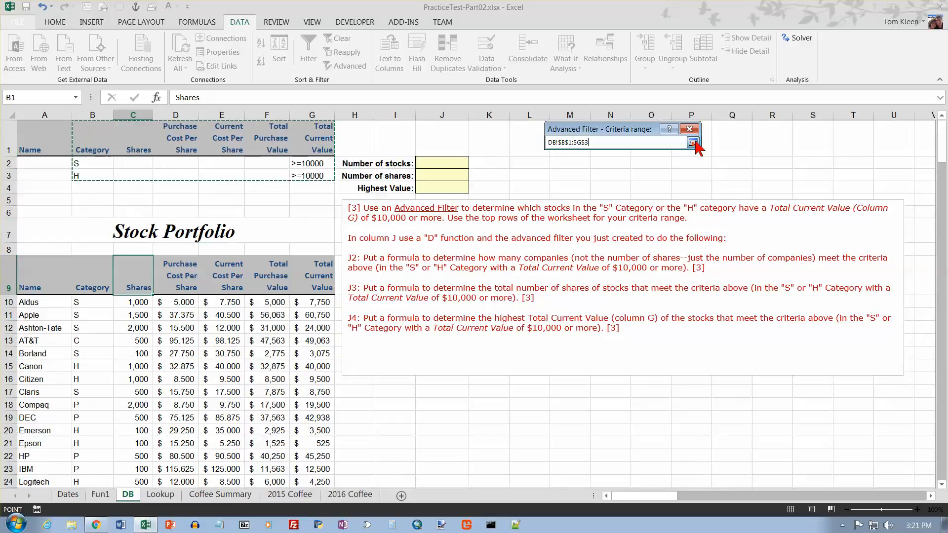
pyautogui.click(694, 144)
pyautogui.click(608, 258)
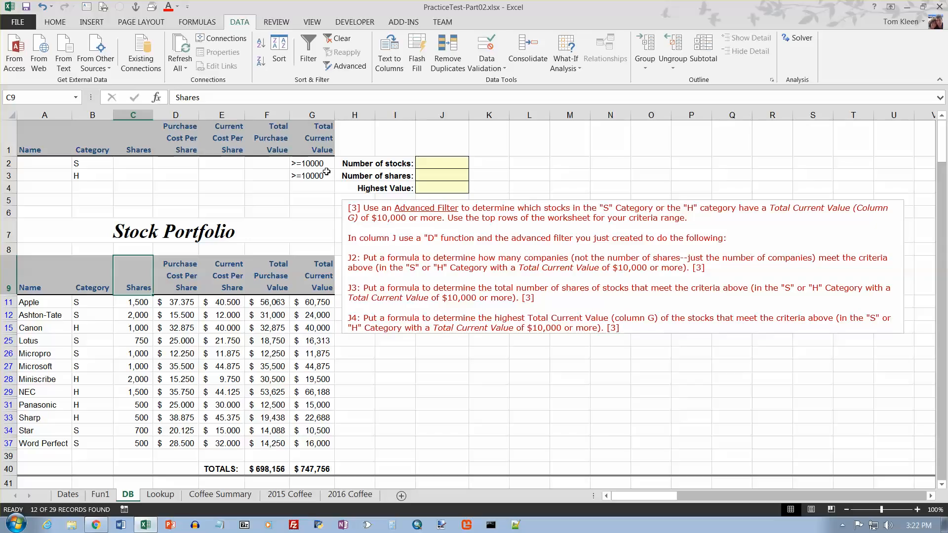
pyautogui.click(445, 162)
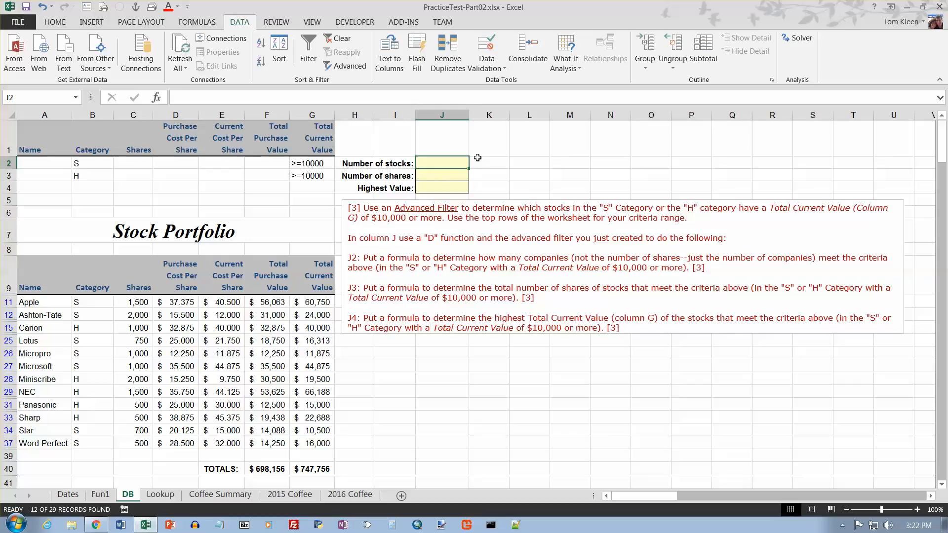
pyautogui.write('=counta(')
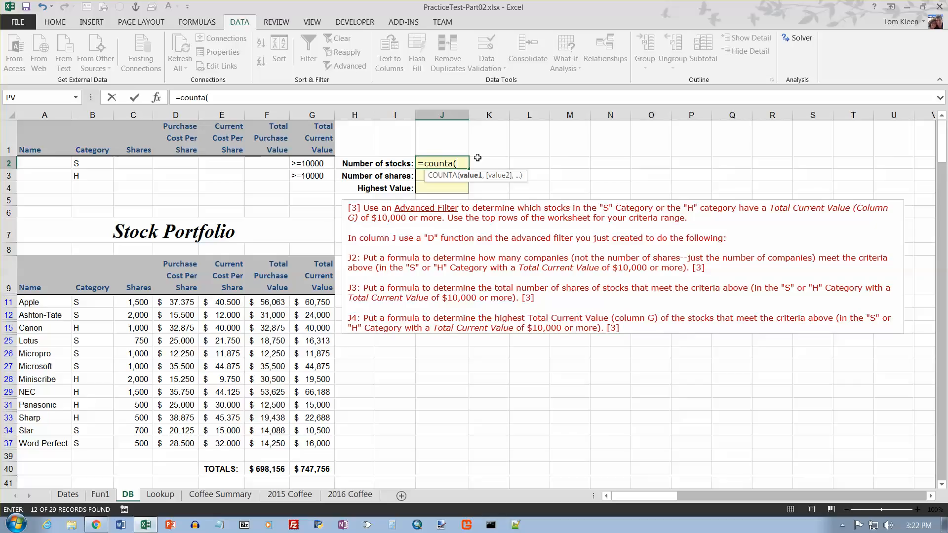
pyautogui.press('BackSpace')
pyautogui.press('BackSpace')
pyautogui.press('BackSpace')
pyautogui.press('BackSpace')
pyautogui.press('BackSpace')
pyautogui.press('BackSpace')
pyautogui.press('BackSpace')
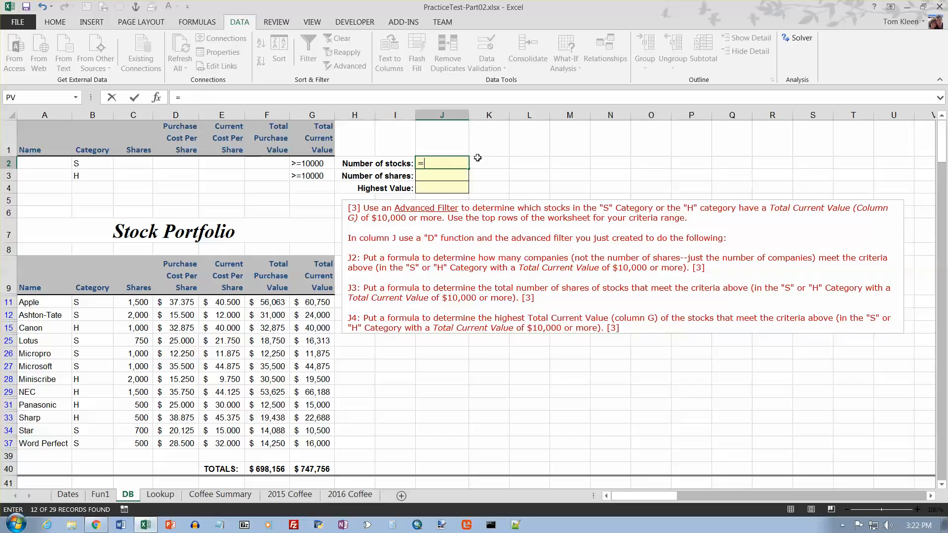
pyautogui.write('dcou')
pyautogui.press('BackSpace')
pyautogui.press('BackSpace')
pyautogui.press('BackSpace')
pyautogui.press('BackSpace')
pyautogui.press('BackSpace')
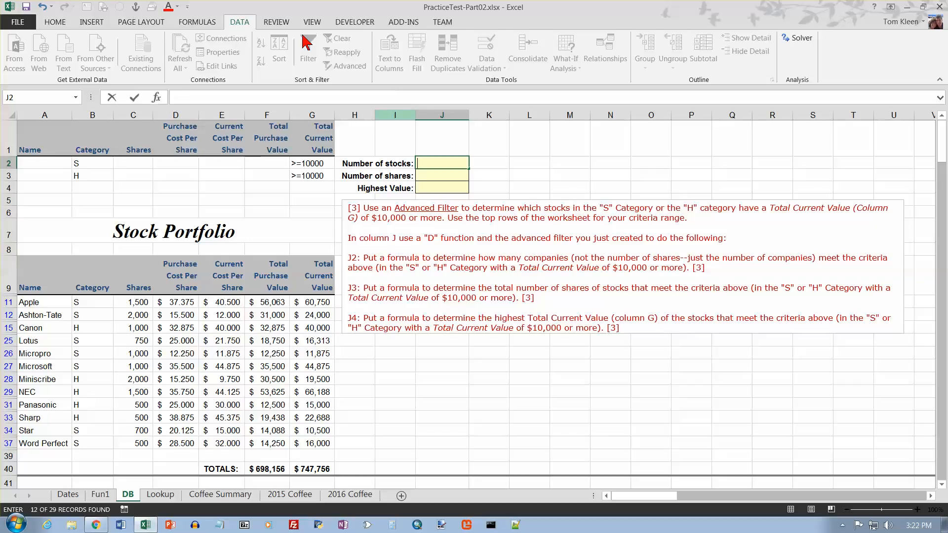
# Step: Insert the DCOUNTA function from the Database category into the Number of stocks cell J2
pyautogui.click(197, 21)
pyautogui.click(18, 49)
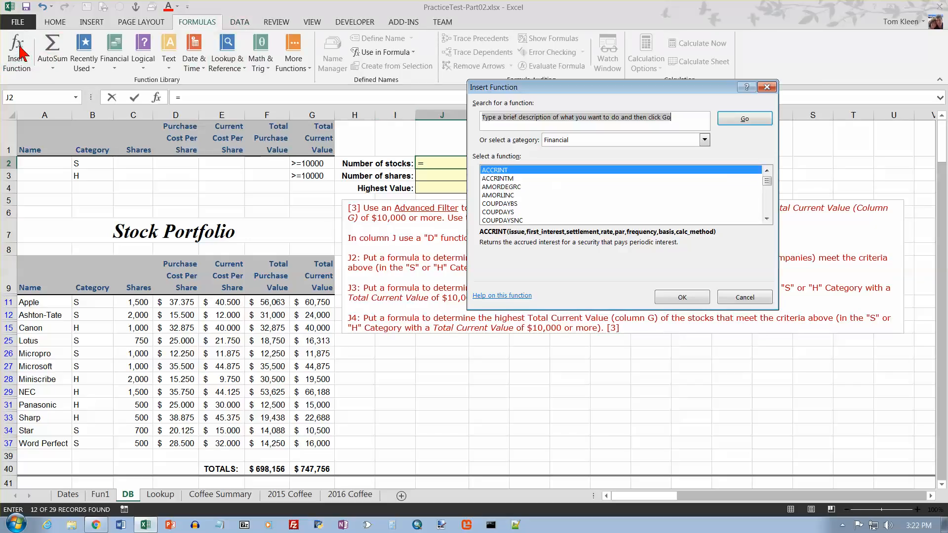
pyautogui.click(706, 140)
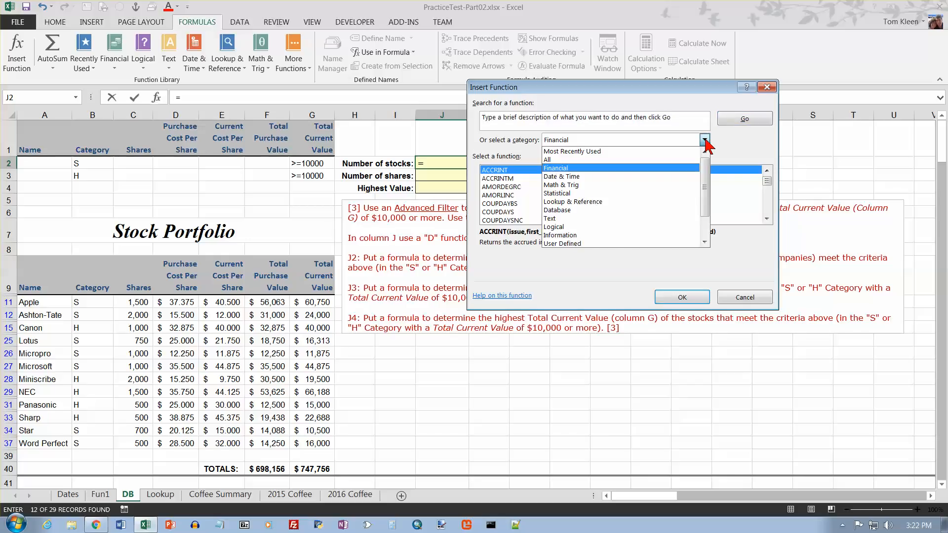
pyautogui.click(602, 210)
pyautogui.click(517, 187)
pyautogui.click(659, 296)
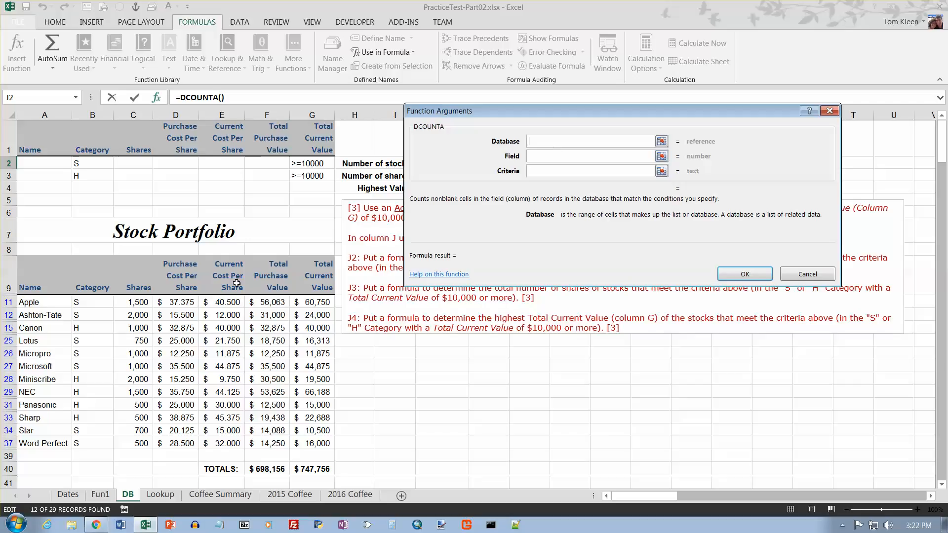
# Step: Set the DCOUNTA arguments to database A9:G39, field 1 and the criteria range B1:G3, and complete the formula
pyautogui.moveTo(43, 280); pyautogui.dragTo(320, 447)
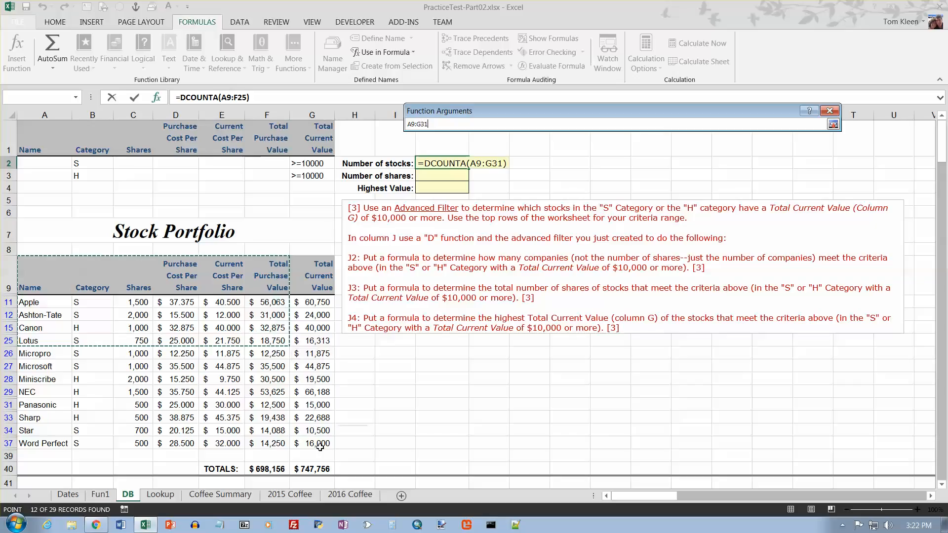
pyautogui.moveTo(320, 447); pyautogui.dragTo(320, 457)
pyautogui.click(570, 157)
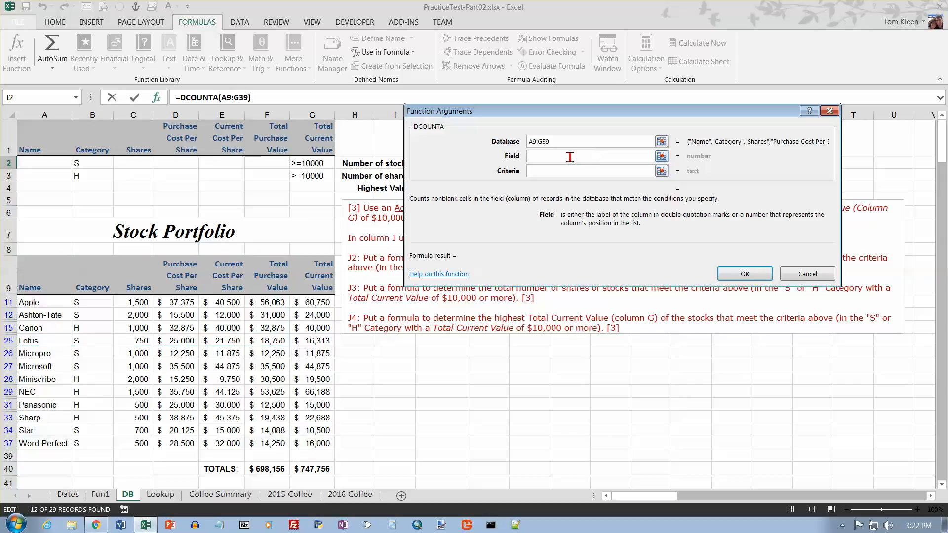
pyautogui.write('1')
pyautogui.click(542, 171)
pyautogui.moveTo(91, 145); pyautogui.dragTo(309, 176)
pyautogui.press('Return')
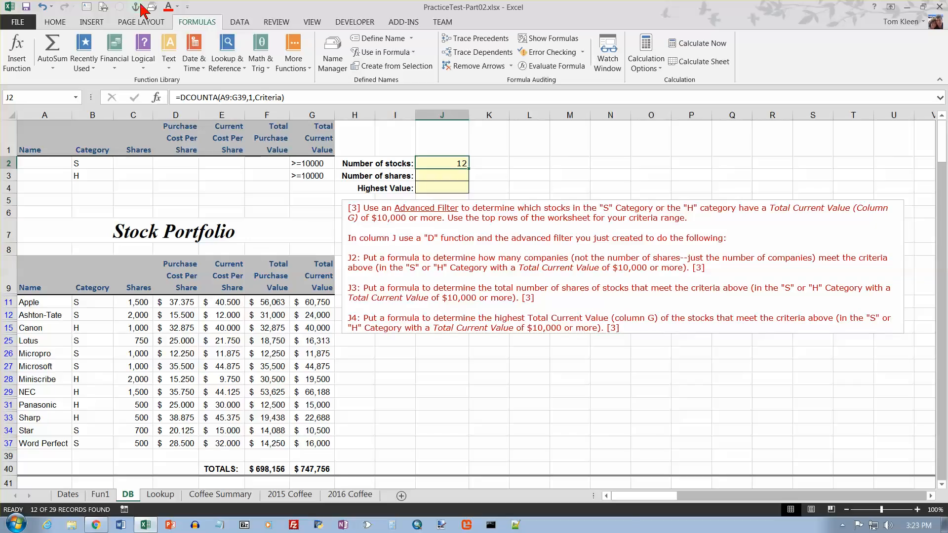
# Step: Clear the filter and name the stock list range A9:G38, including its header row, "data"
pyautogui.click(239, 22)
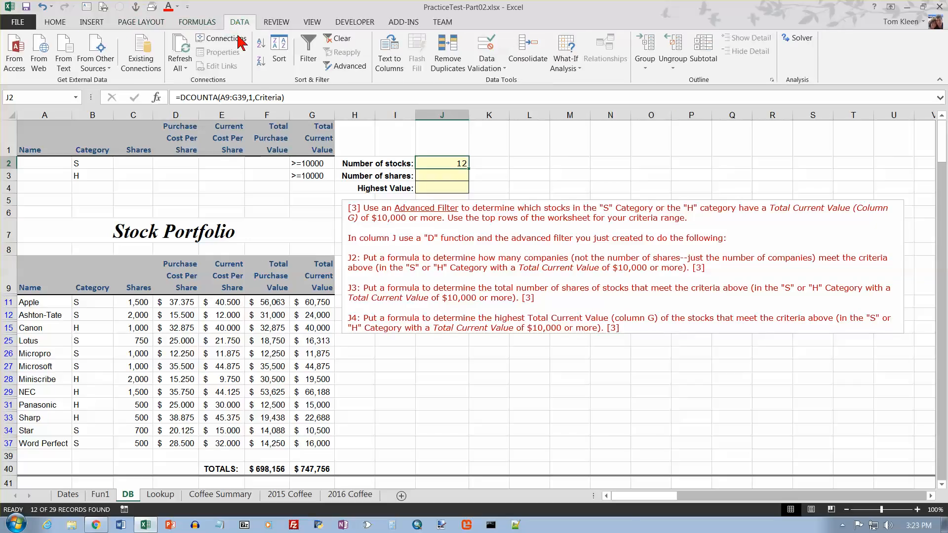
pyautogui.click(345, 40)
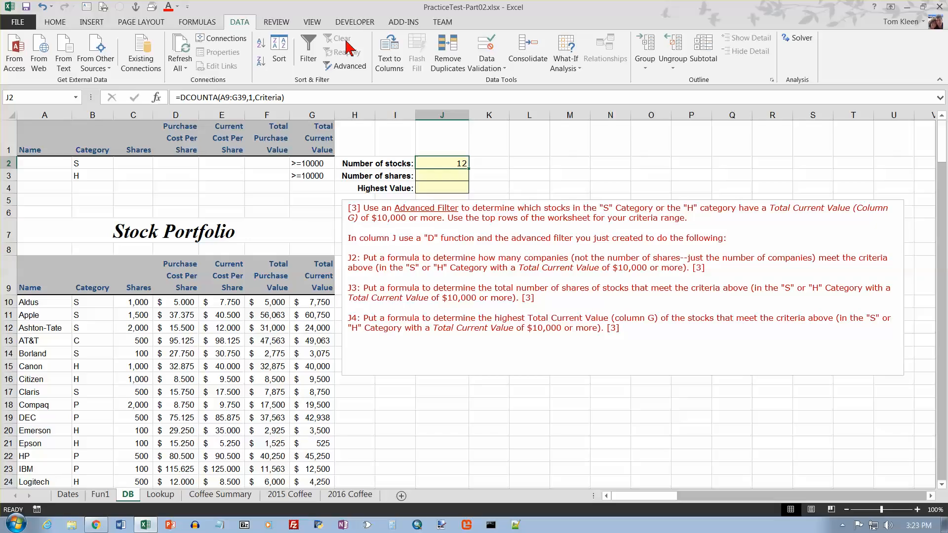
pyautogui.scroll(-7, 202, 323)
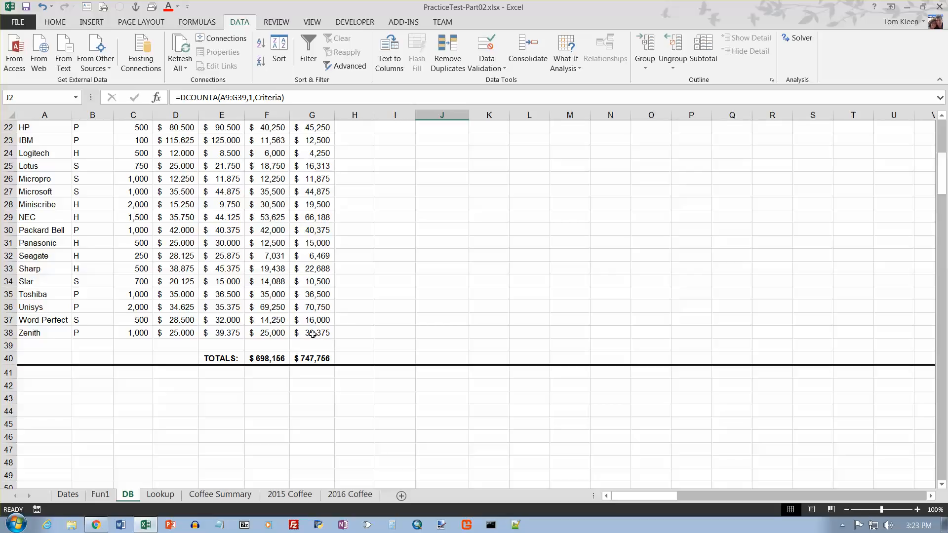
pyautogui.moveTo(312, 334); pyautogui.dragTo(31, 171)
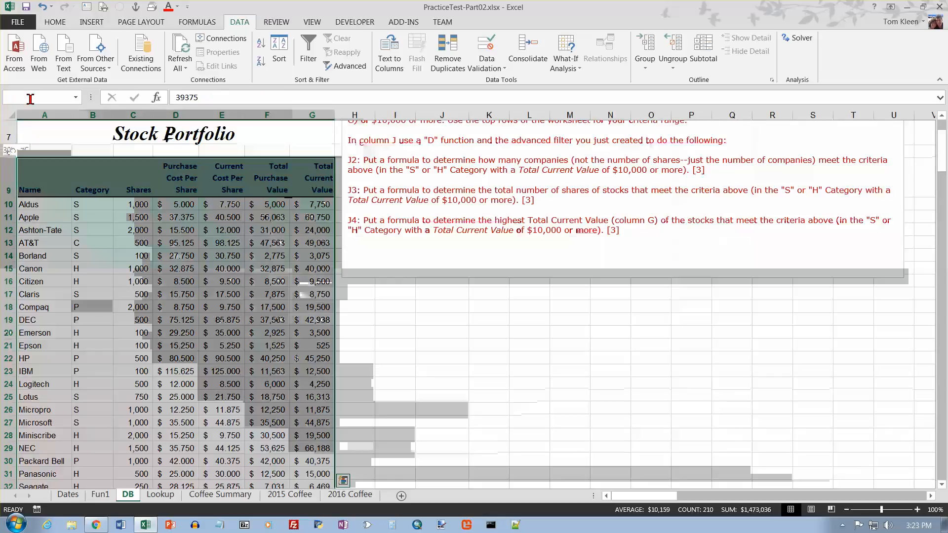
pyautogui.click(31, 99)
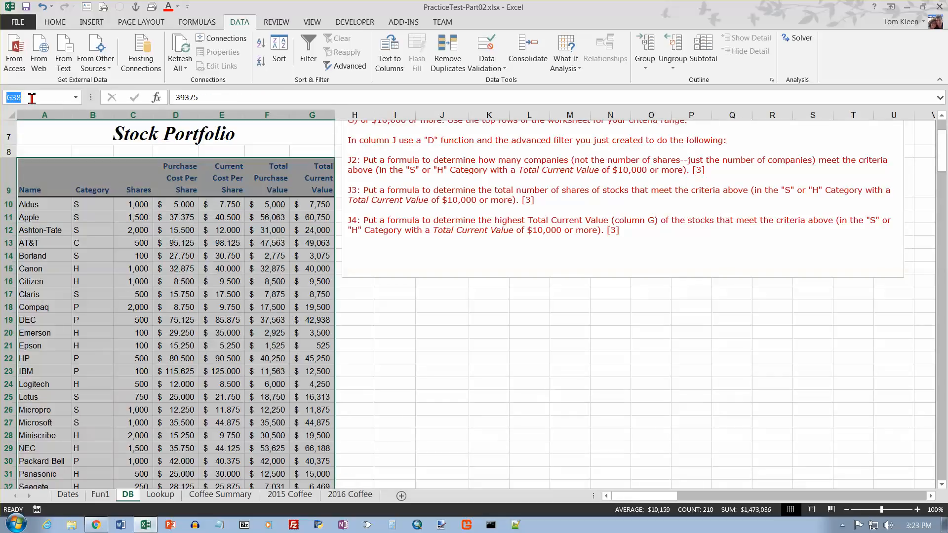
pyautogui.write('d')
pyautogui.press('Return')
# Step: Replace the database argument of the DCOUNTA formula in J2 with the named range data
pyautogui.scroll(4, 224, 210)
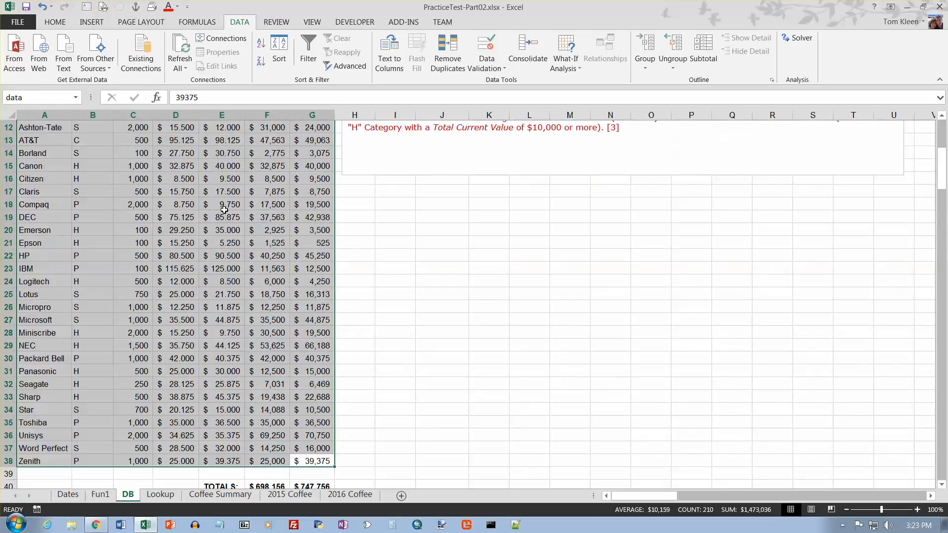
pyautogui.scroll(4, 225, 210)
pyautogui.scroll(-5, 296, 435)
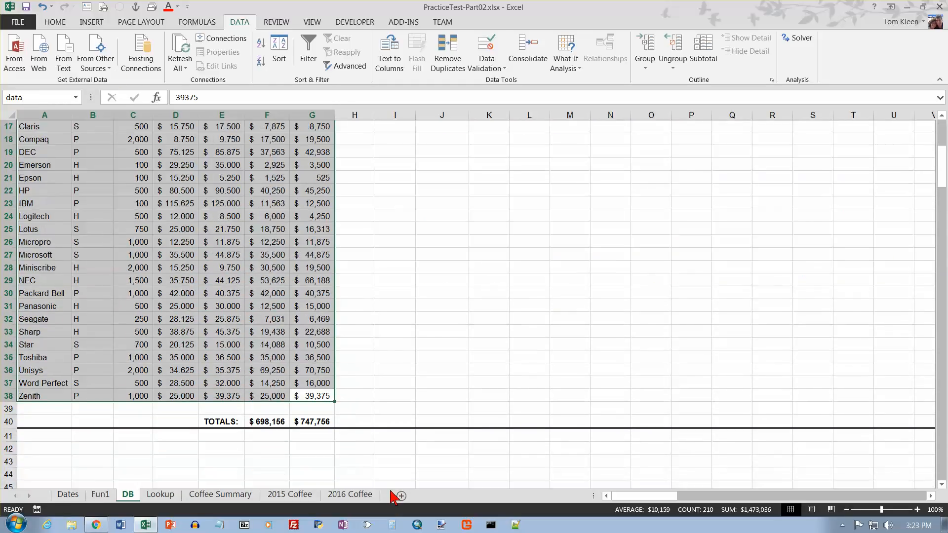
pyautogui.scroll(6, 301, 283)
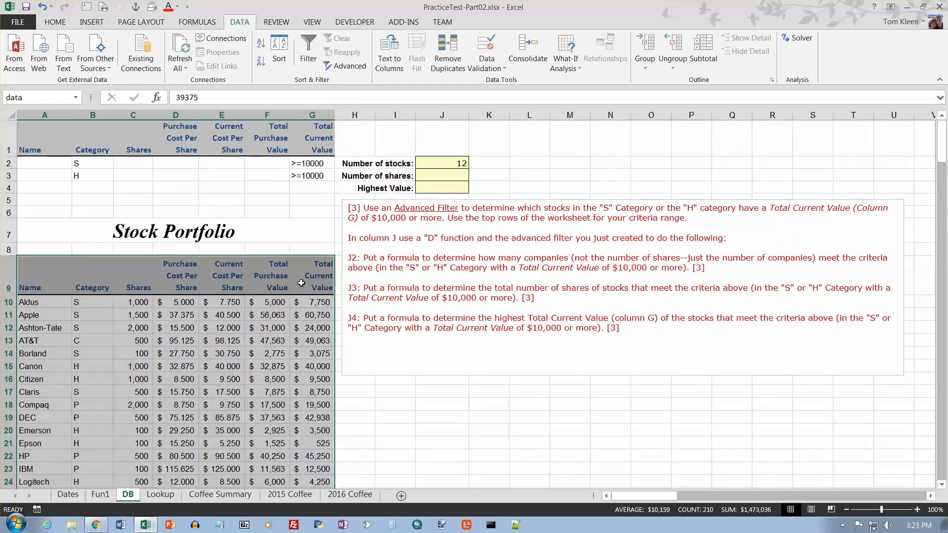
pyautogui.click(311, 278)
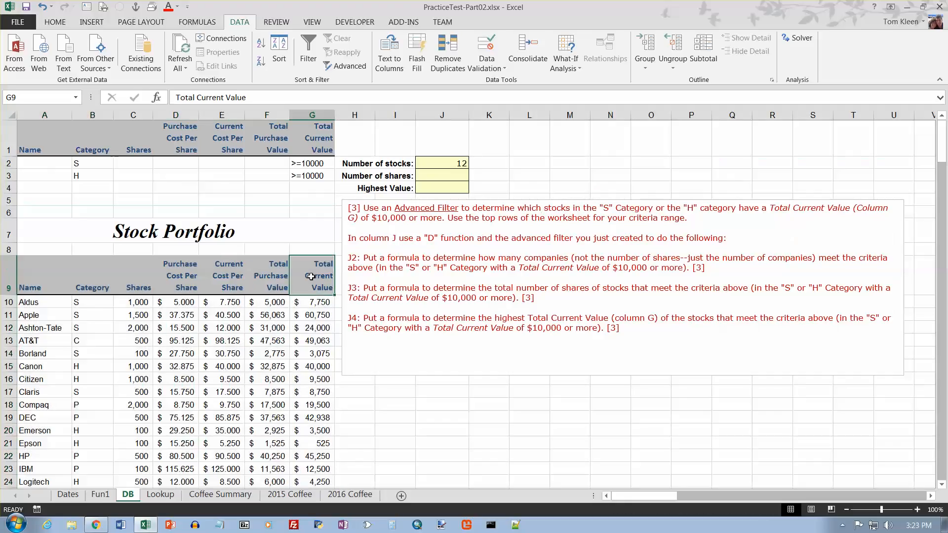
pyautogui.click(443, 163)
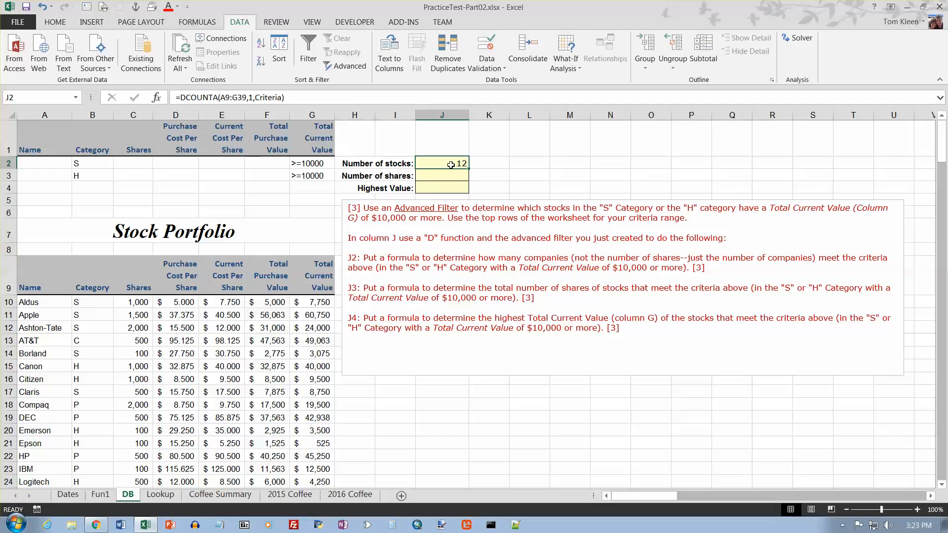
pyautogui.press('BackSpace')
pyautogui.press('BackSpace')
pyautogui.press('BackSpace')
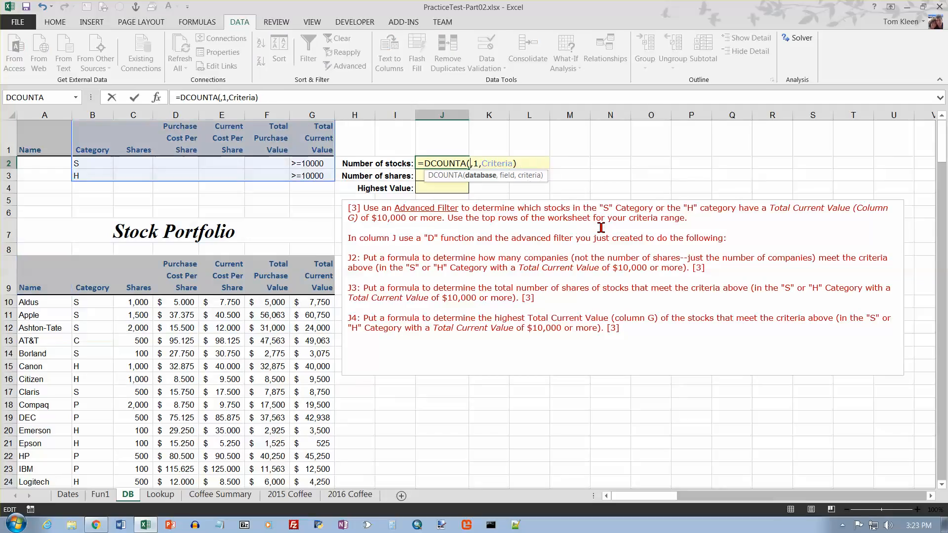
pyautogui.write('data')
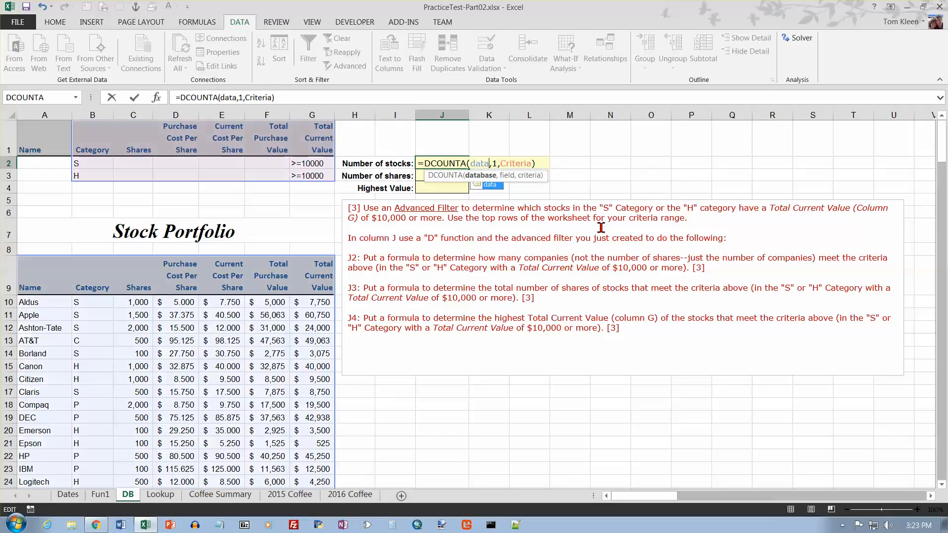
pyautogui.press('Return')
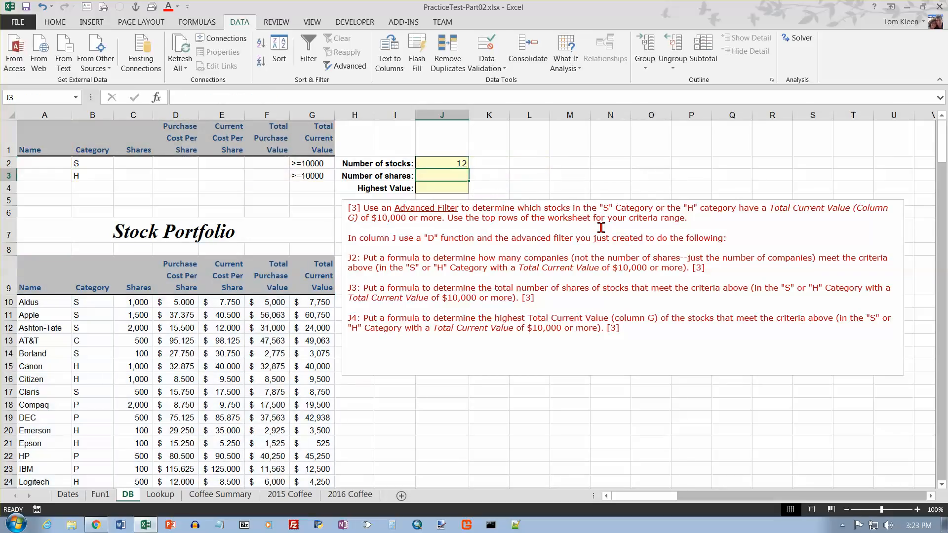
# Step: Insert the DSUM function from the Database category into the Number of shares cell J3
pyautogui.moveTo(84, 147); pyautogui.dragTo(305, 174)
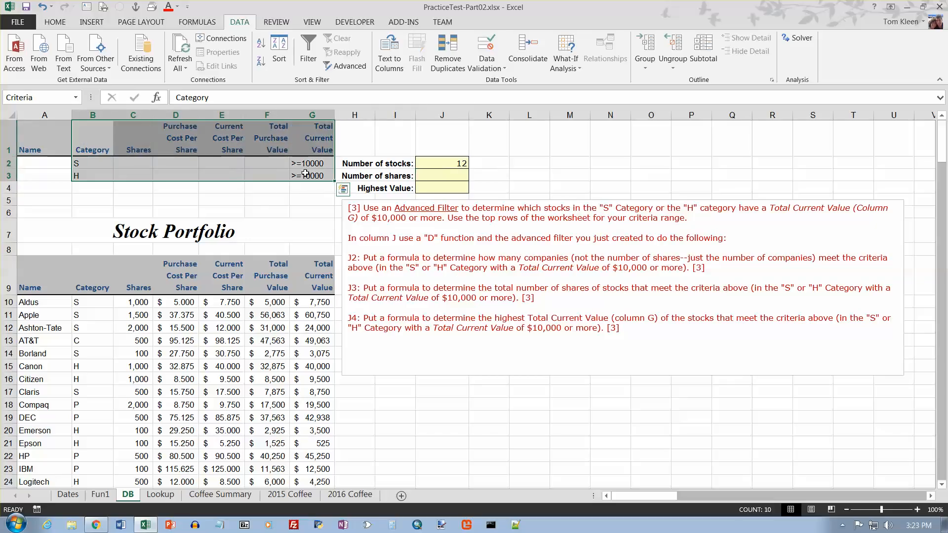
pyautogui.click(451, 176)
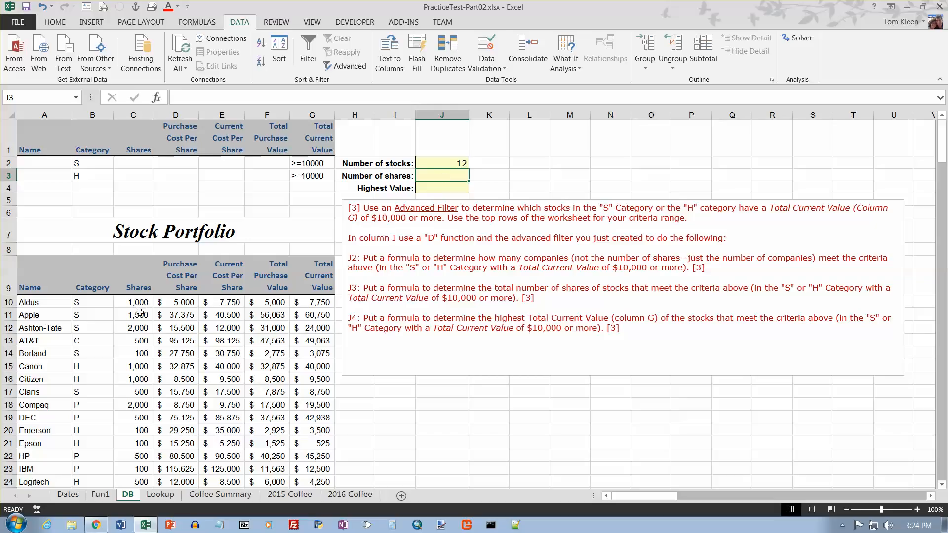
pyautogui.click(196, 23)
pyautogui.click(22, 51)
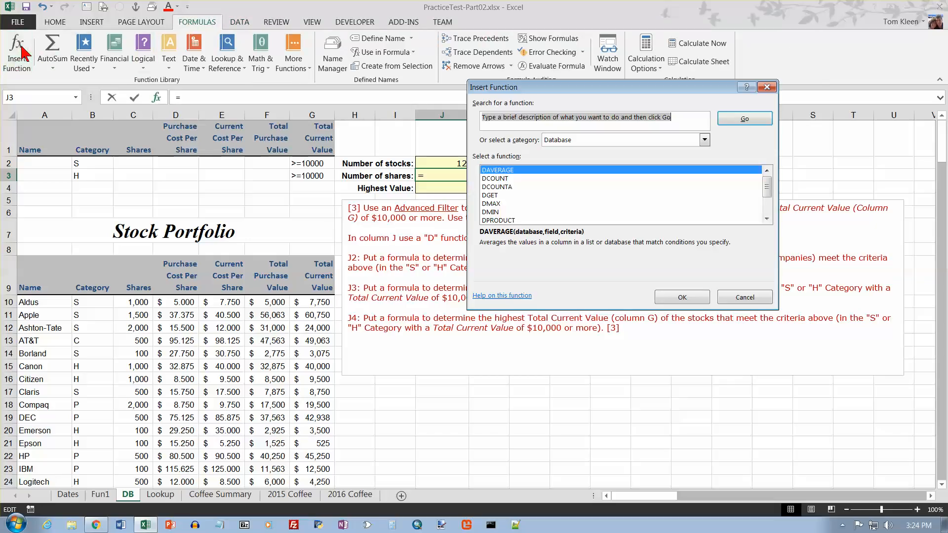
pyautogui.scroll(-2, 545, 210)
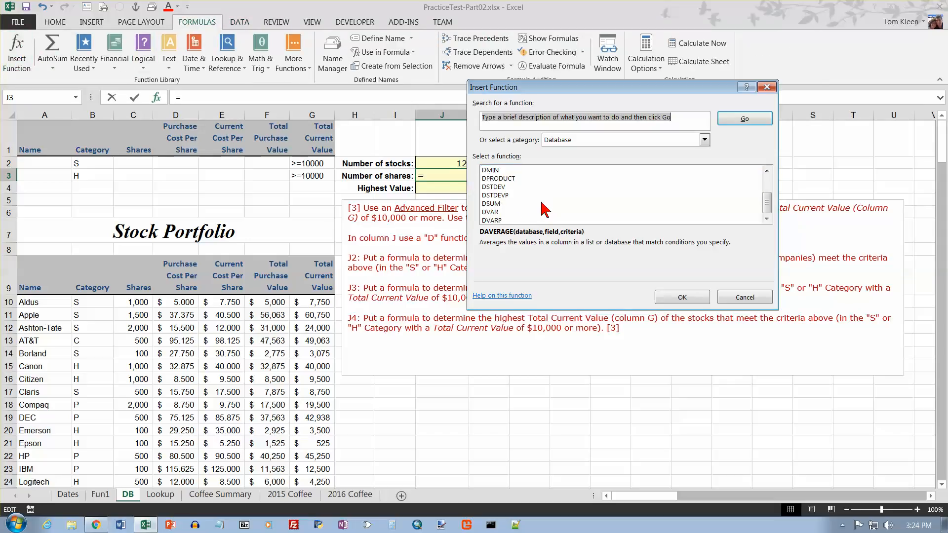
pyautogui.click(500, 203)
pyautogui.click(684, 299)
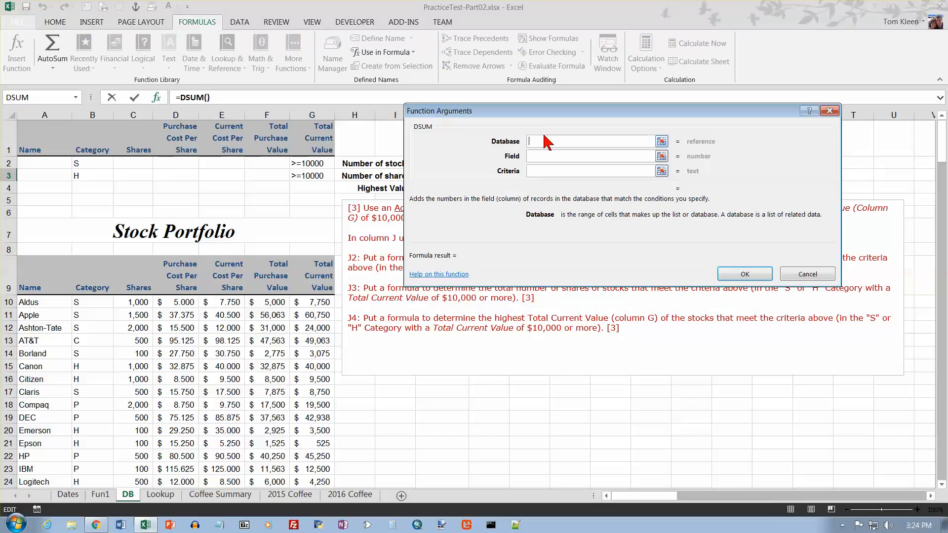
# Step: Set the DSUM arguments to database data, field 3 and the named range Criteria, and complete the formula
pyautogui.write('data')
pyautogui.press('Tab')
pyautogui.write('3')
pyautogui.press('Tab')
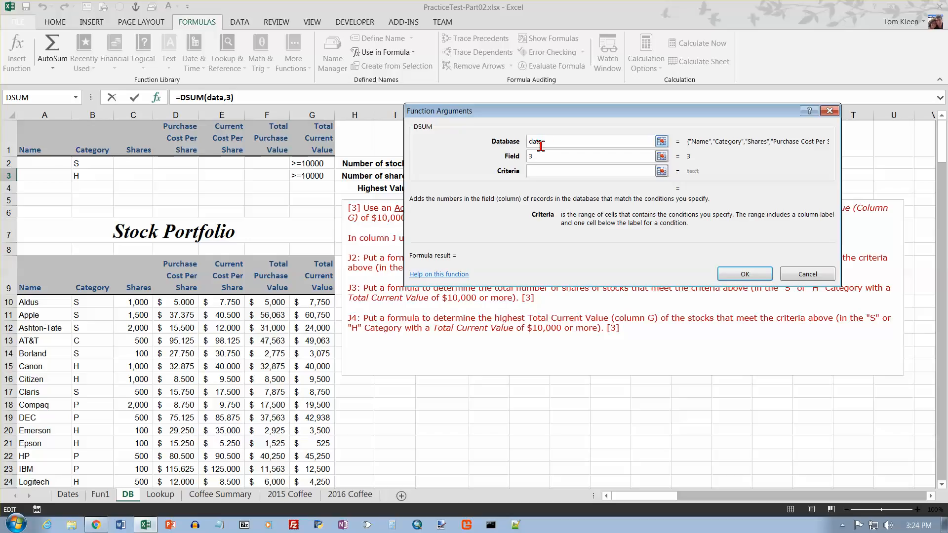
pyautogui.write('Criteria')
pyautogui.click(745, 275)
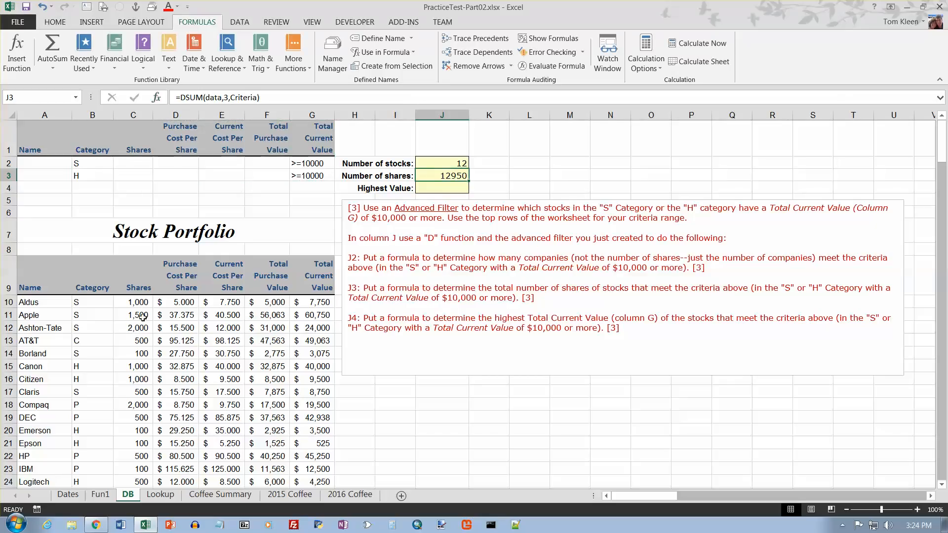
# Step: Insert the DMAX database function into the Highest Value cell J4
pyautogui.click(448, 189)
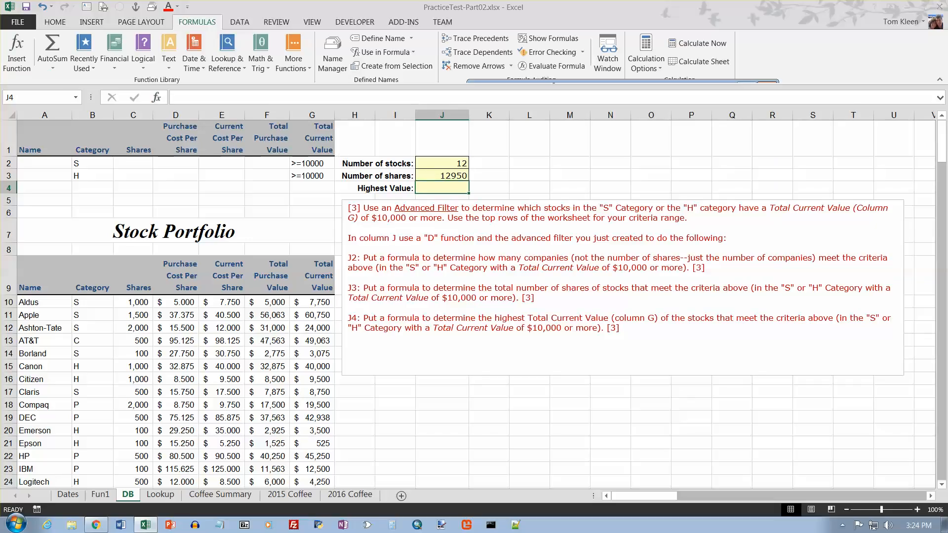
pyautogui.click(677, 299)
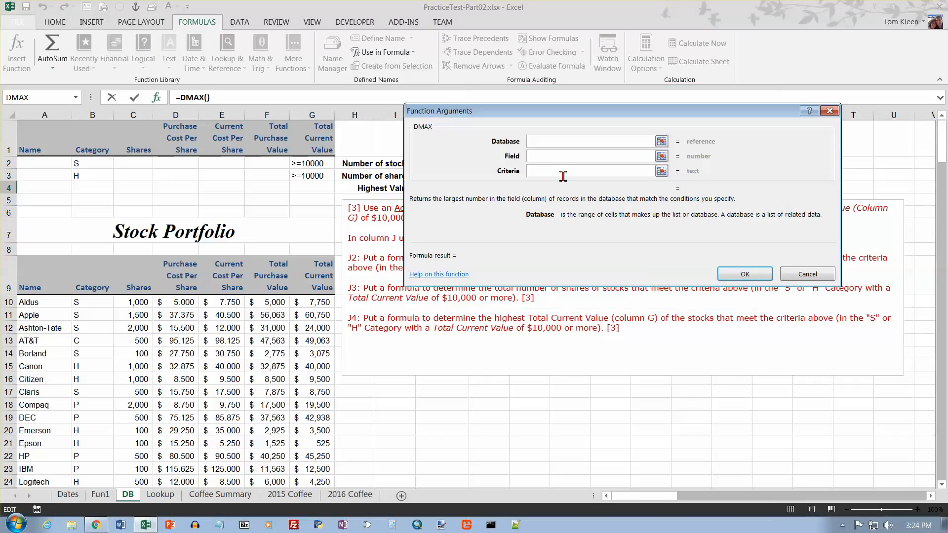
pyautogui.write('dadta')
pyautogui.press('Tab')
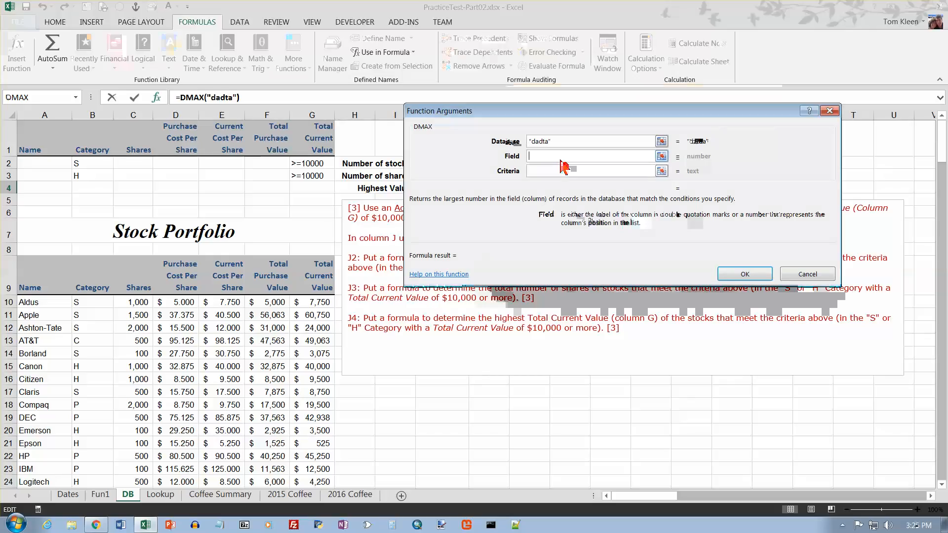
pyautogui.click(553, 142)
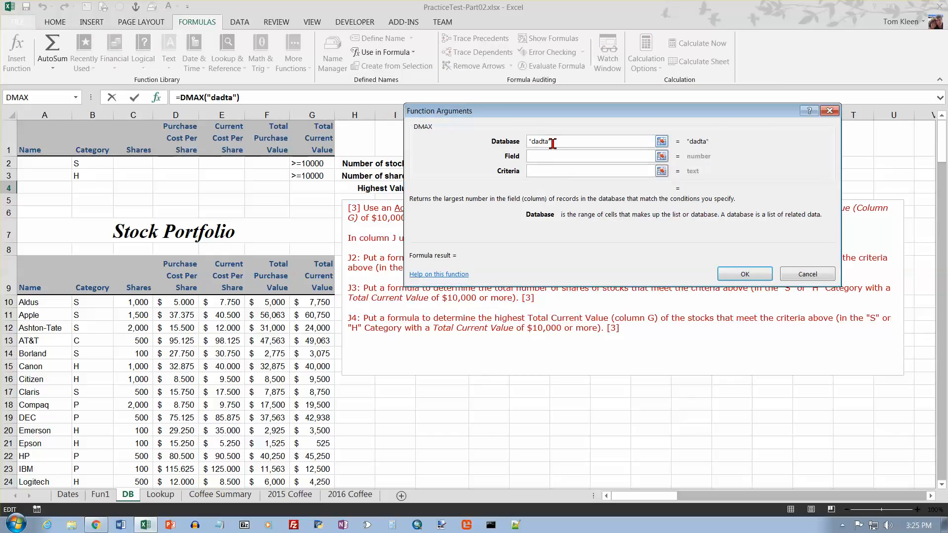
pyautogui.press('BackSpace')
pyautogui.press('BackSpace')
pyautogui.press('BackSpace')
pyautogui.press('BackSpace')
pyautogui.write('ta')
pyautogui.press('Tab')
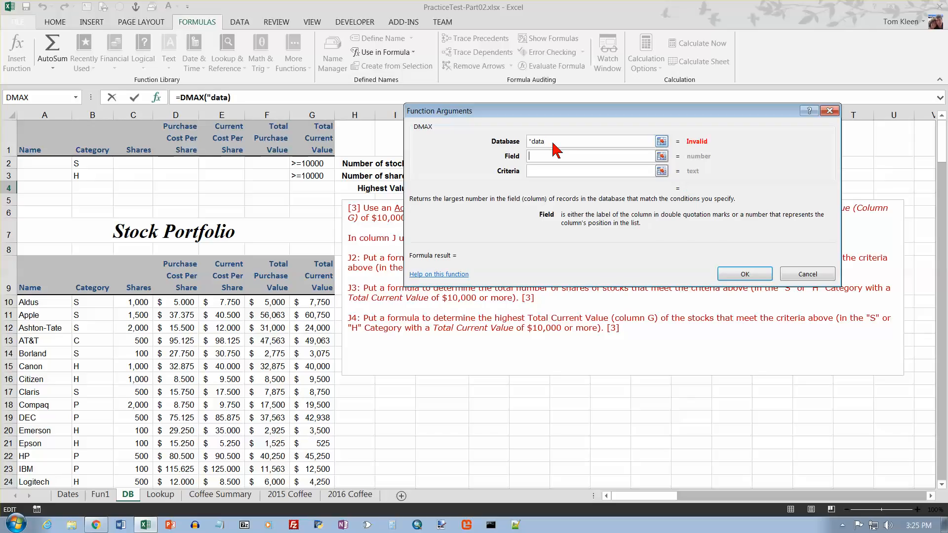
pyautogui.hotkey('shift', 'Tab')
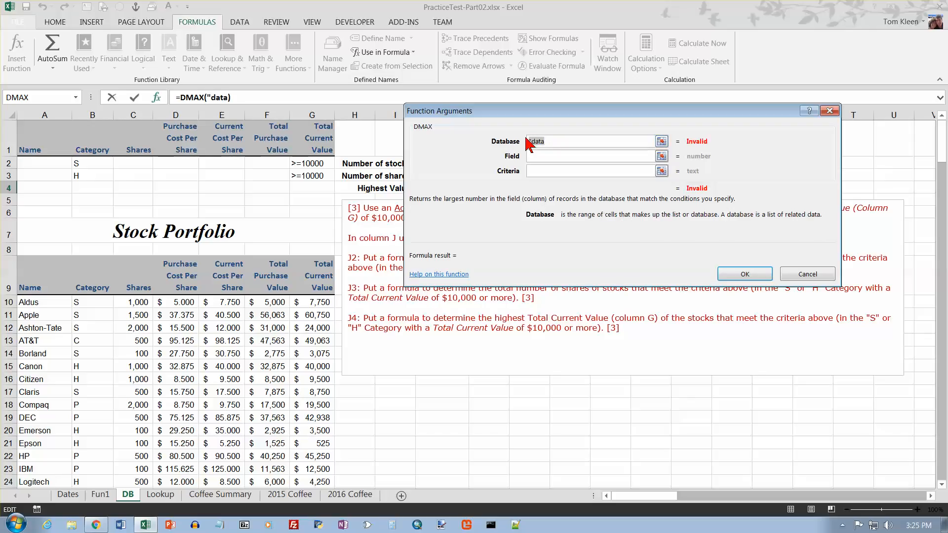
pyautogui.press('BackSpace')
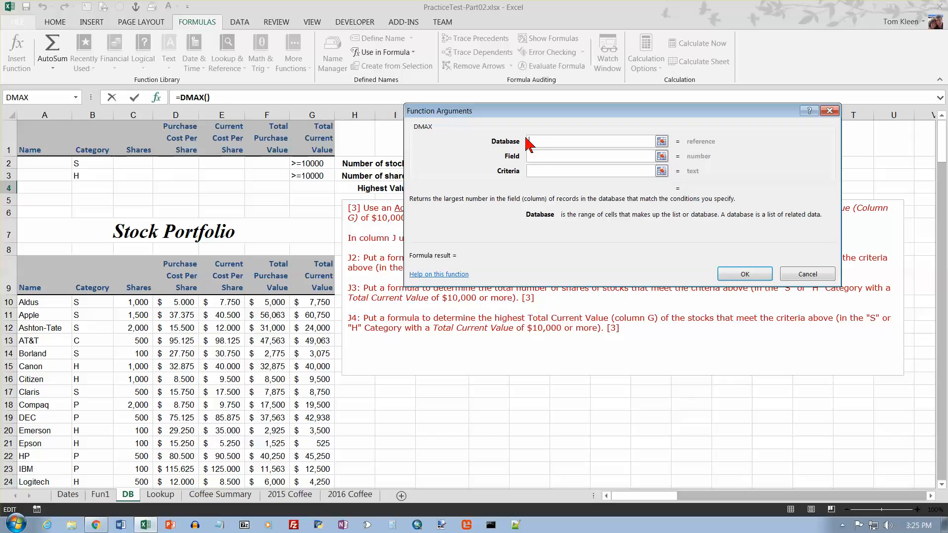
# Step: Set the DMAX arguments to database data, field 7 and the named range Criteria, and complete the formula
pyautogui.write('data')
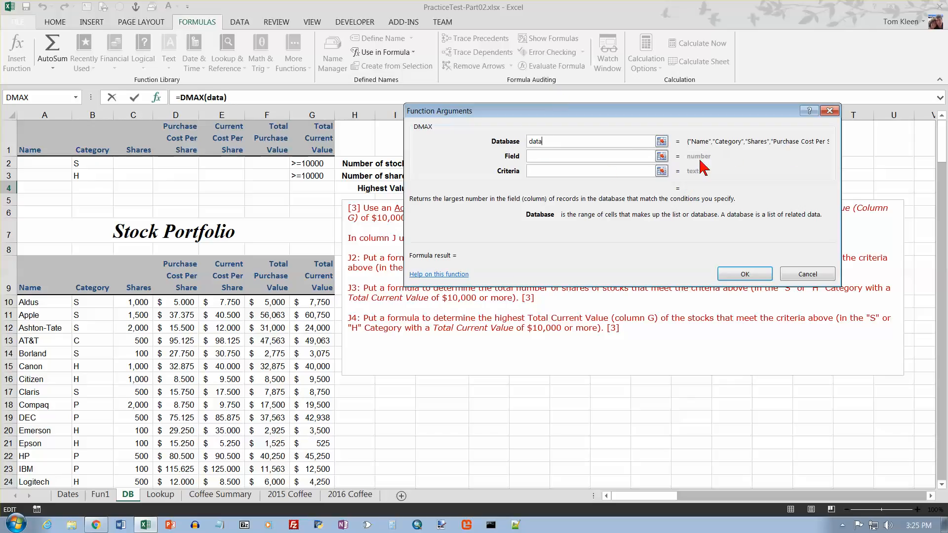
pyautogui.click(596, 157)
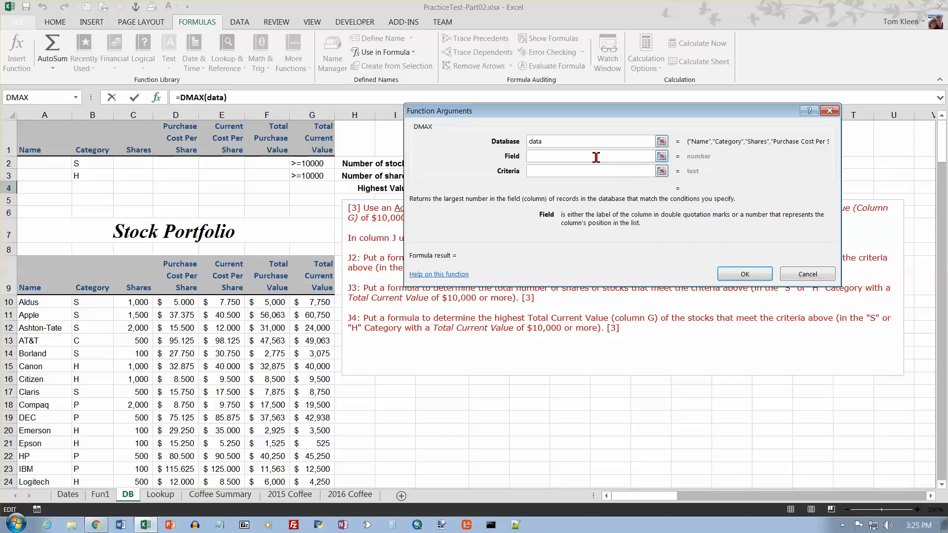
pyautogui.write('7')
pyautogui.press('Tab')
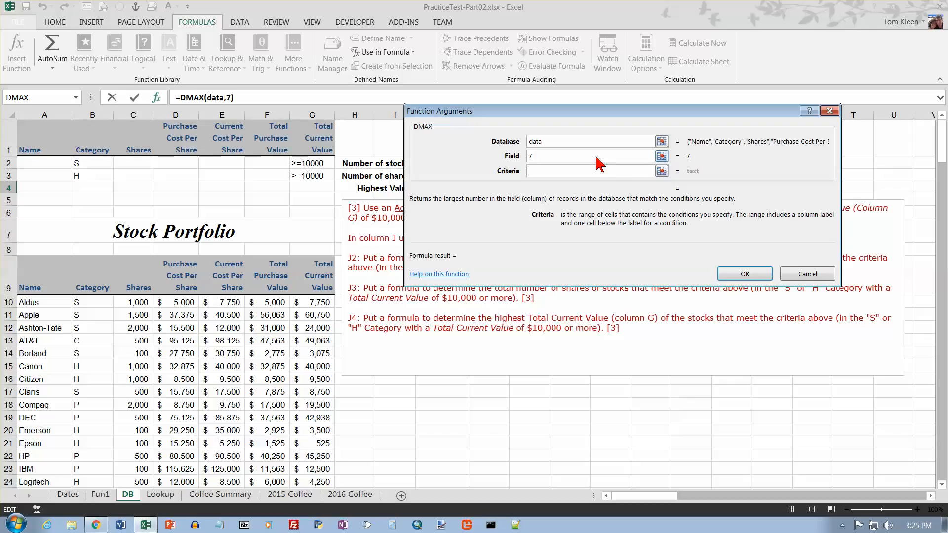
pyautogui.write('criteria')
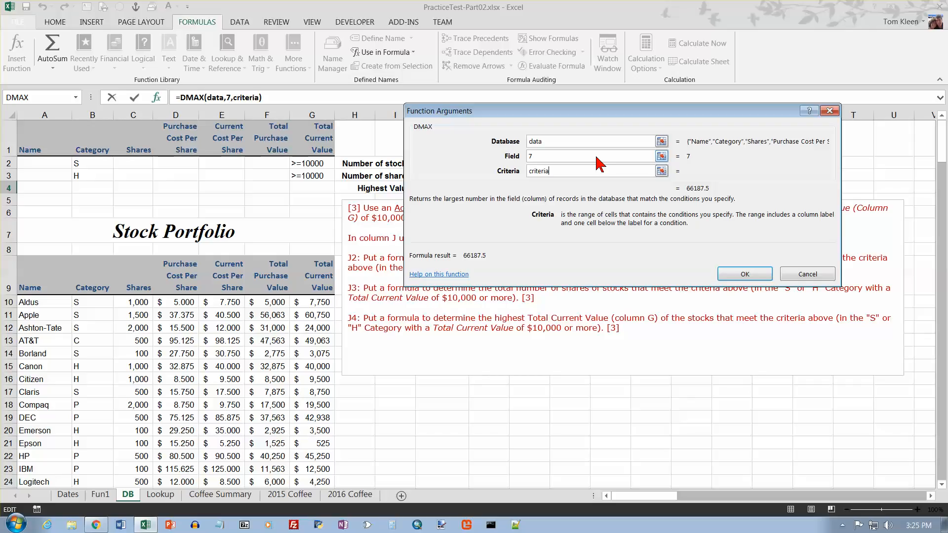
pyautogui.press('Return')
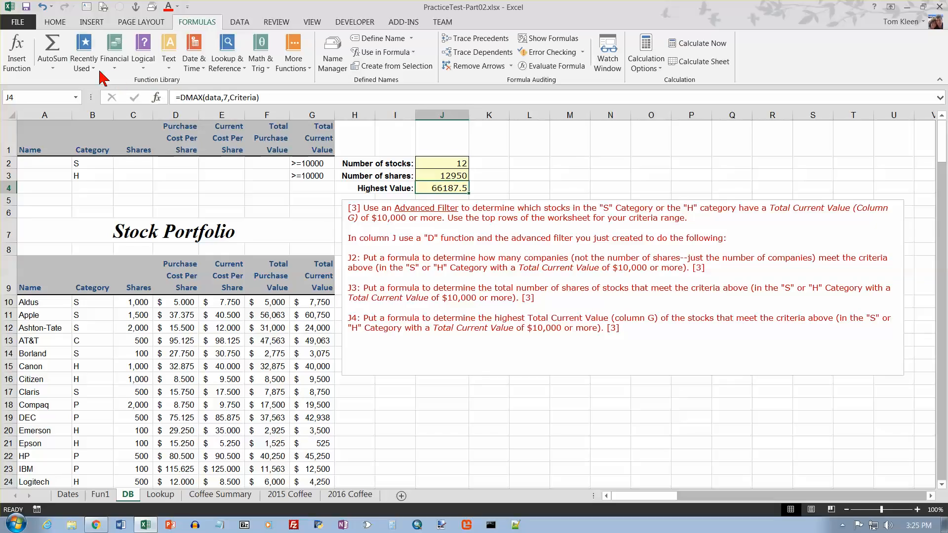
# Step: Edit the DMAX formula in J4 and reselect B1:G3 on the sheet as its criteria argument
pyautogui.click(157, 97)
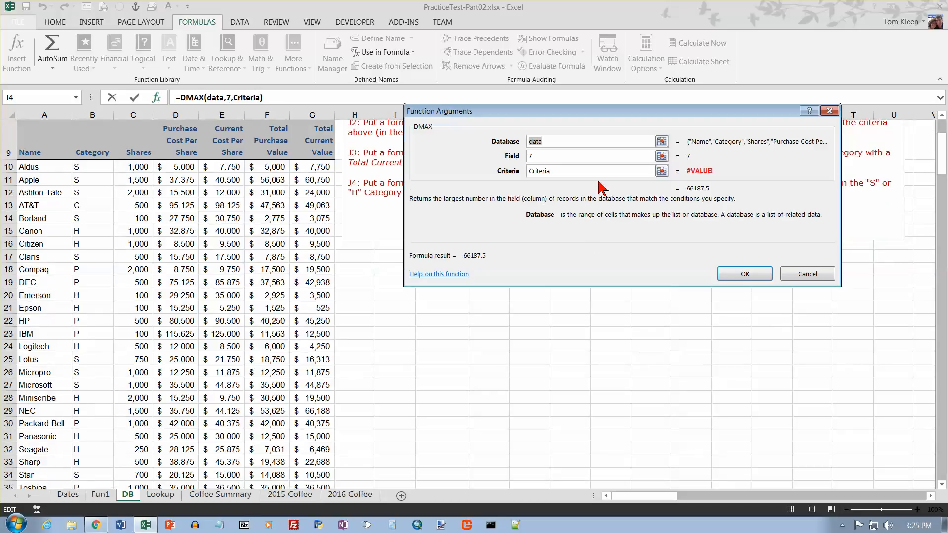
pyautogui.moveTo(606, 114); pyautogui.dragTo(572, 267)
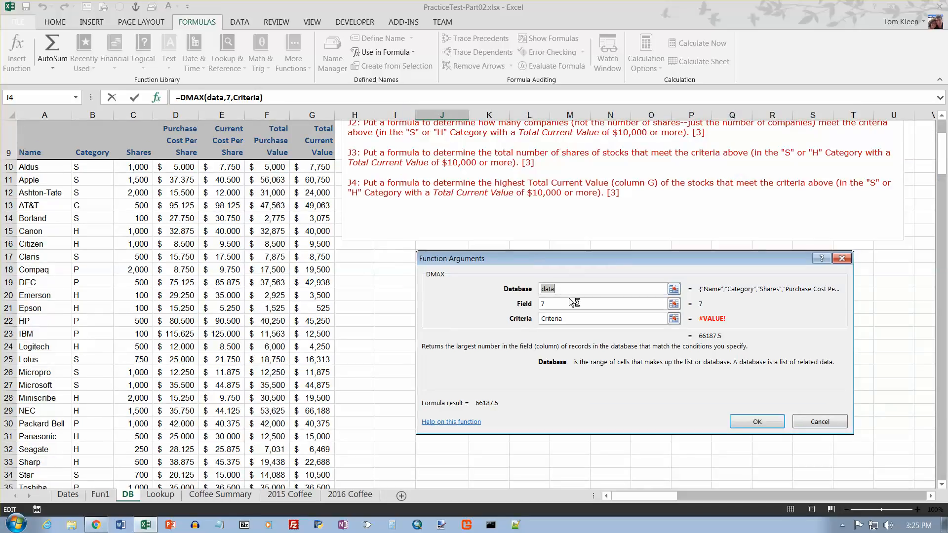
pyautogui.click(570, 317)
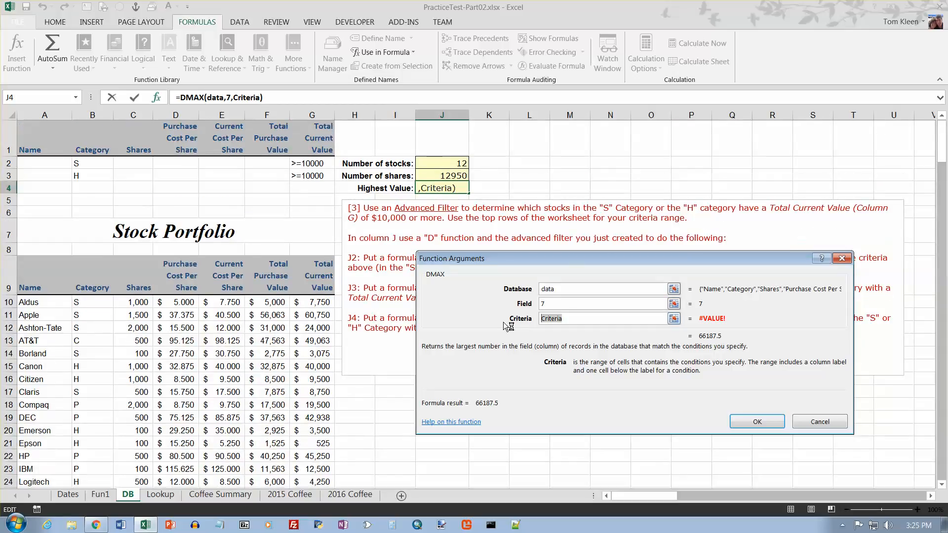
pyautogui.moveTo(92, 143); pyautogui.dragTo(305, 176)
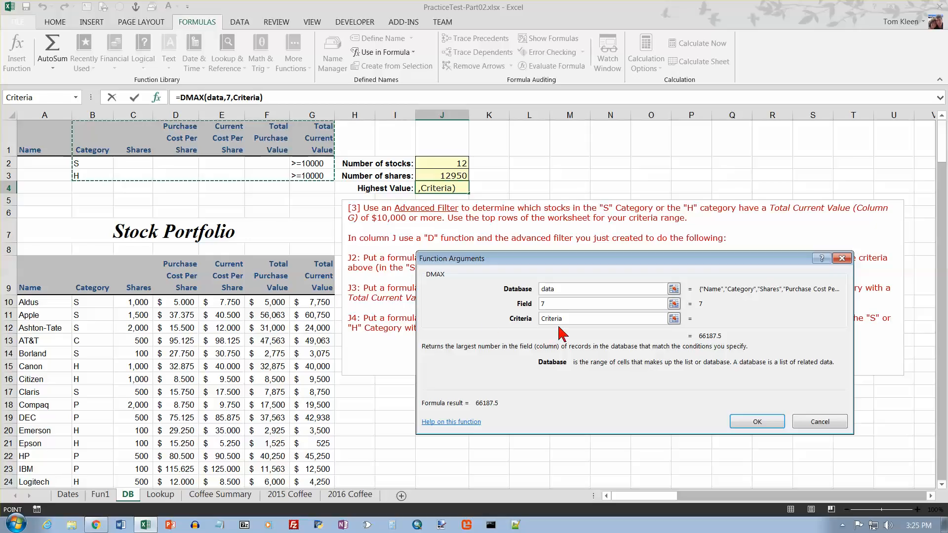
pyautogui.click(745, 420)
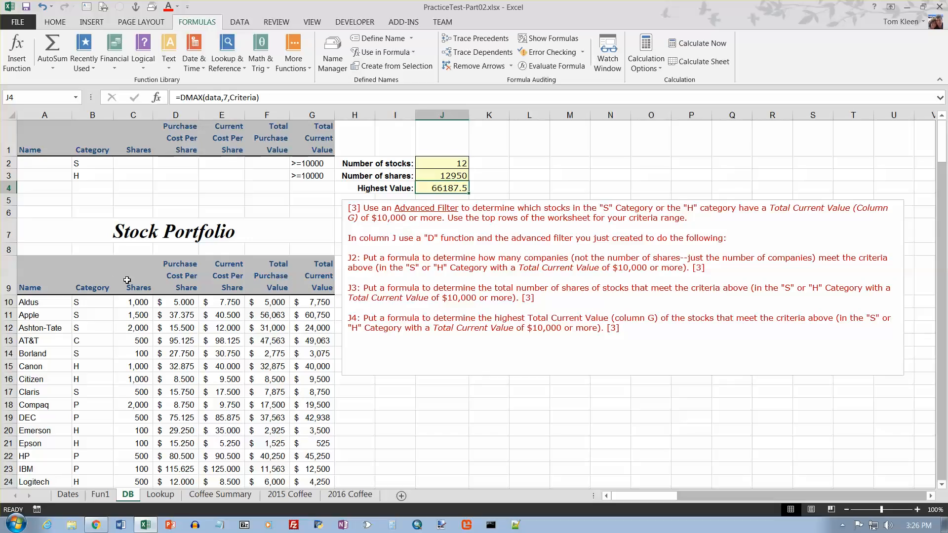
# Step: Filter the stock list A9:G38 in place with an Advanced Filter that uses the criteria range B1:G3
pyautogui.click(273, 282)
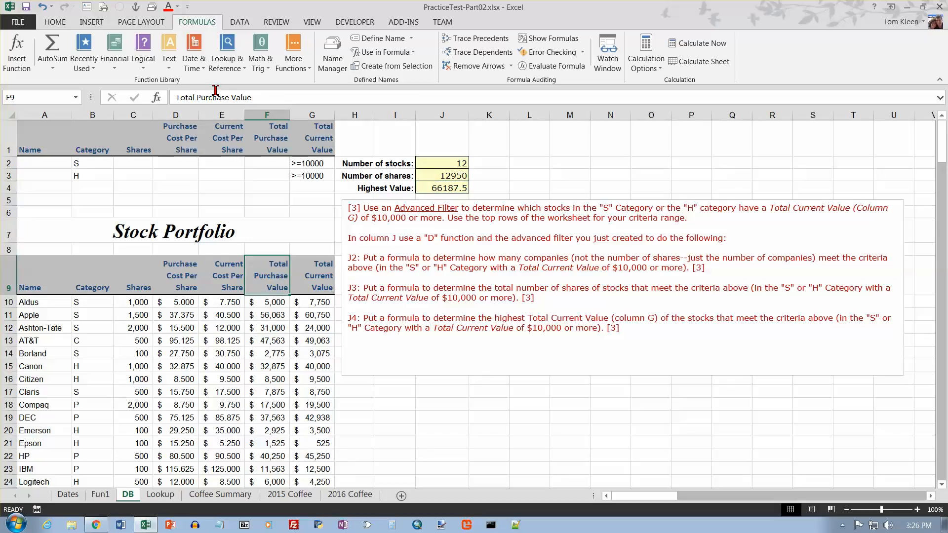
pyautogui.click(241, 22)
pyautogui.click(346, 66)
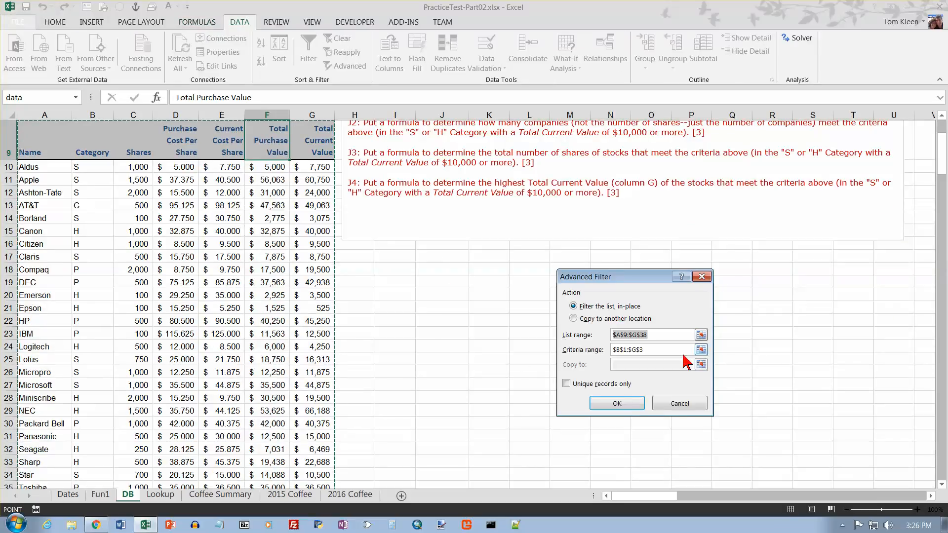
pyautogui.click(702, 350)
pyautogui.moveTo(112, 145); pyautogui.dragTo(308, 176)
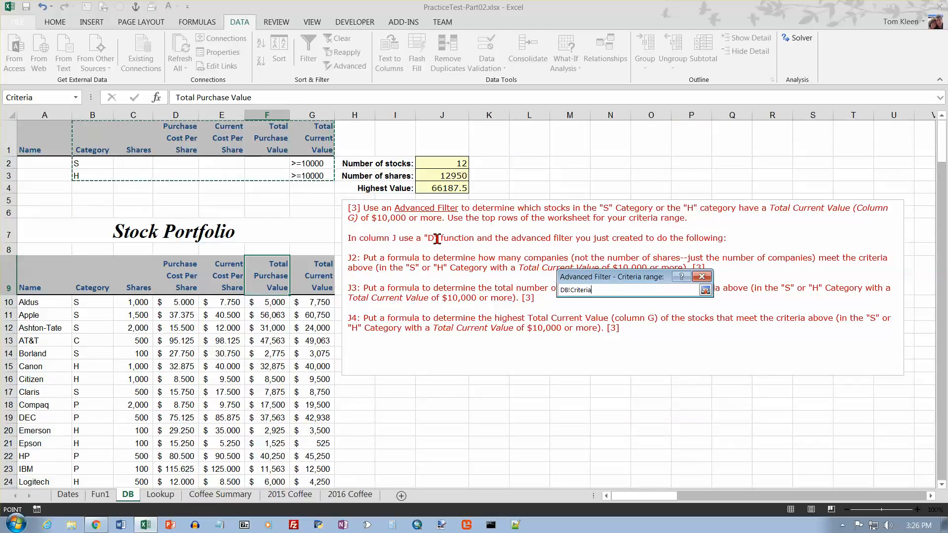
pyautogui.click(705, 292)
pyautogui.click(619, 406)
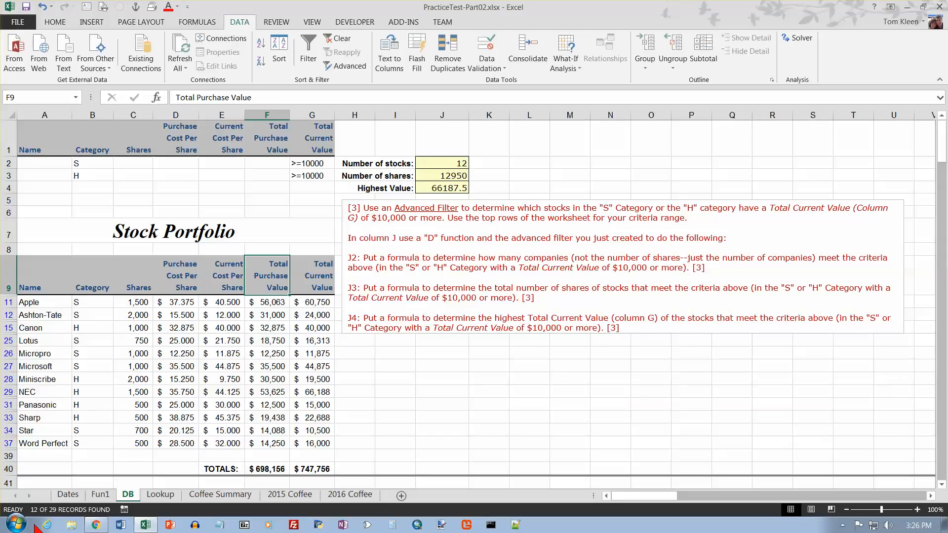
# Step: Check the filtered stocks' Shares total and highest Total Current Value against the formulas in J3 and J4
pyautogui.moveTo(133, 302); pyautogui.dragTo(141, 444)
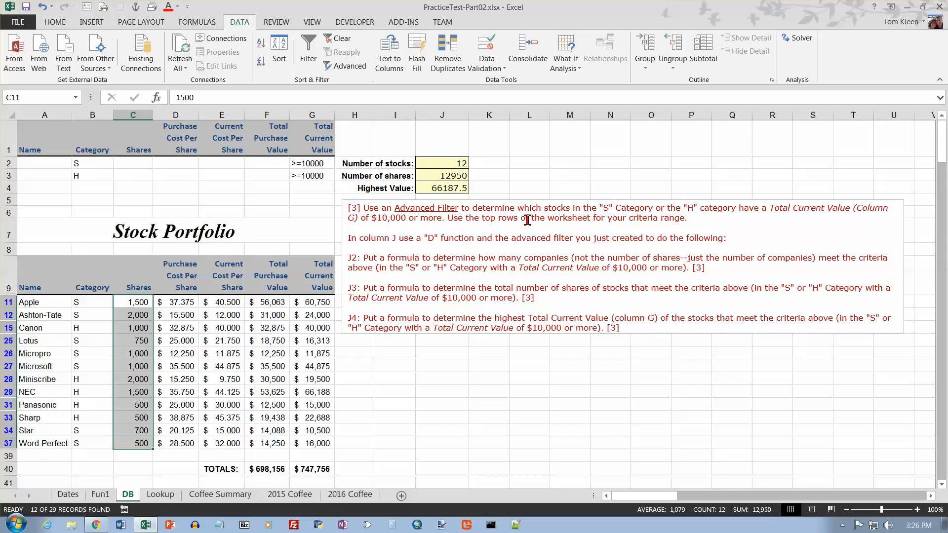
pyautogui.moveTo(315, 308); pyautogui.dragTo(317, 439)
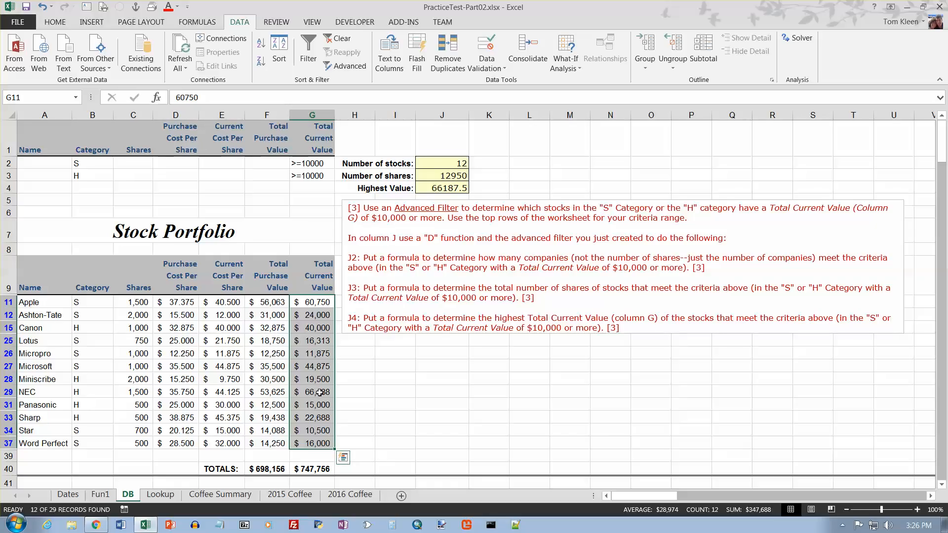
pyautogui.click(320, 393)
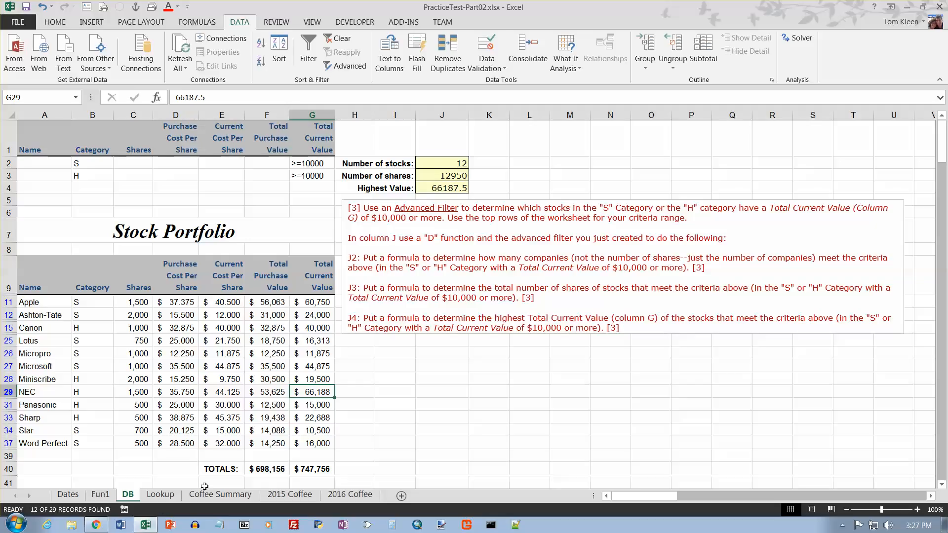
# Step: On the Lookup sheet, insert the VLOOKUP function into cell G4 for the item's cost
pyautogui.click(161, 495)
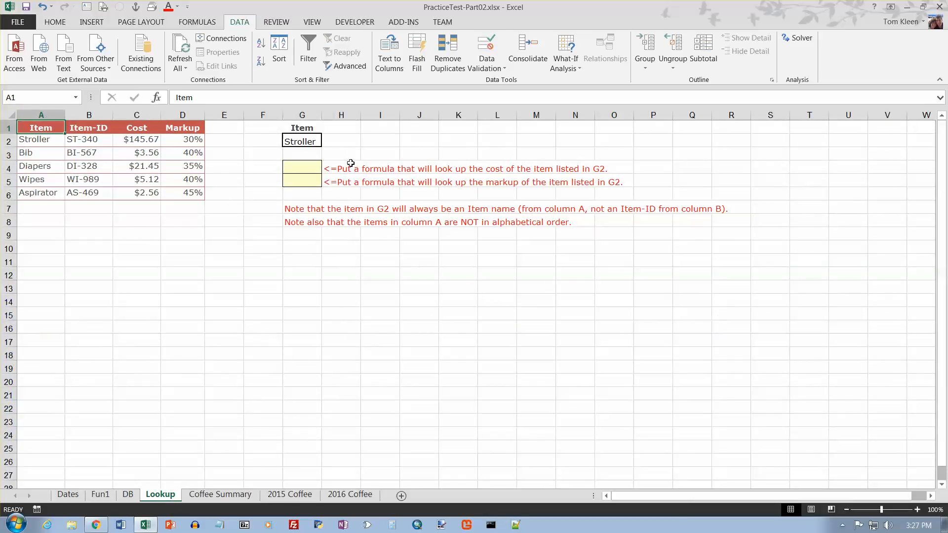
pyautogui.click(301, 168)
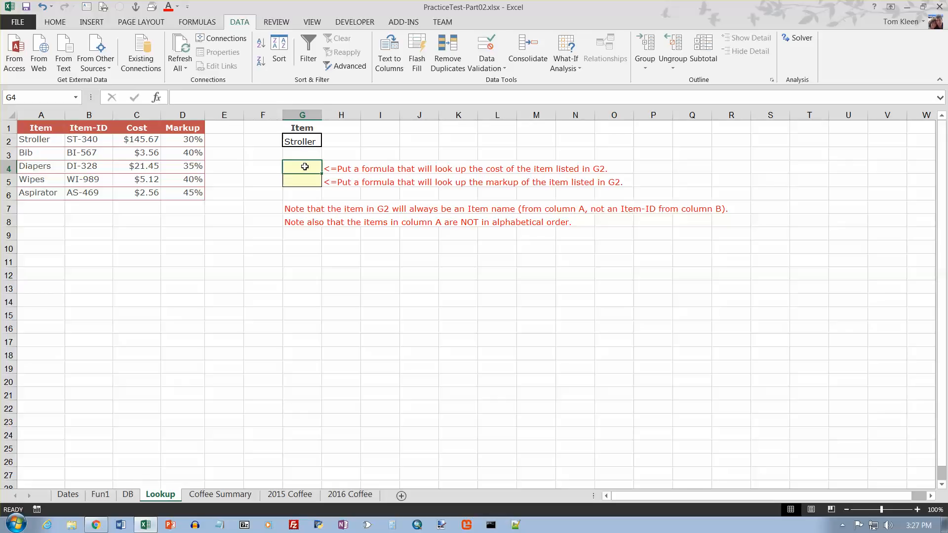
pyautogui.click(197, 22)
pyautogui.click(227, 62)
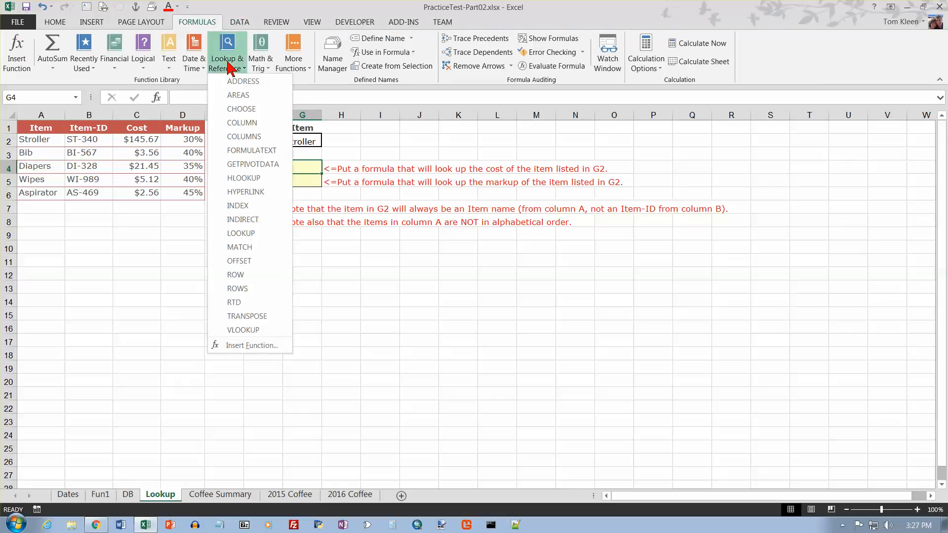
pyautogui.click(248, 329)
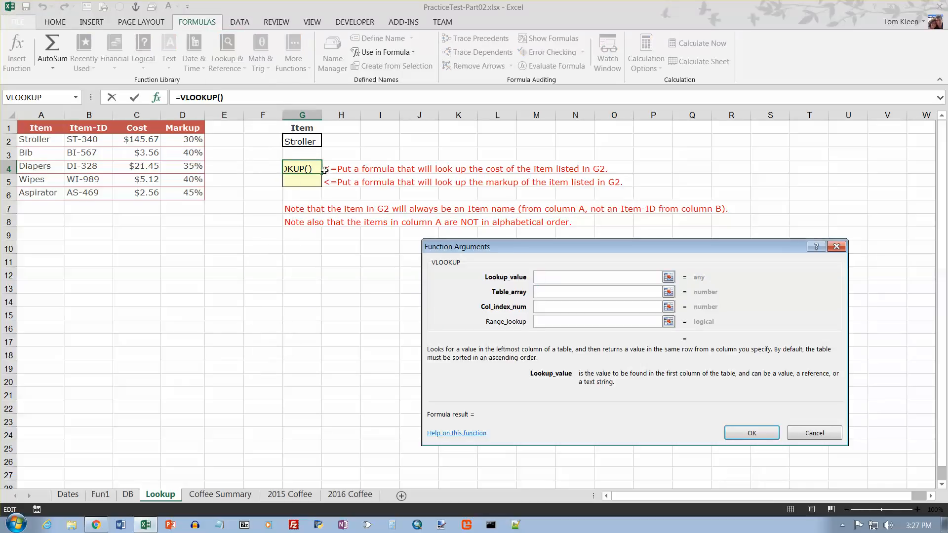
# Step: Set the G4 VLOOKUP's lookup value to G2 and its table array to A2:D6
pyautogui.click(304, 140)
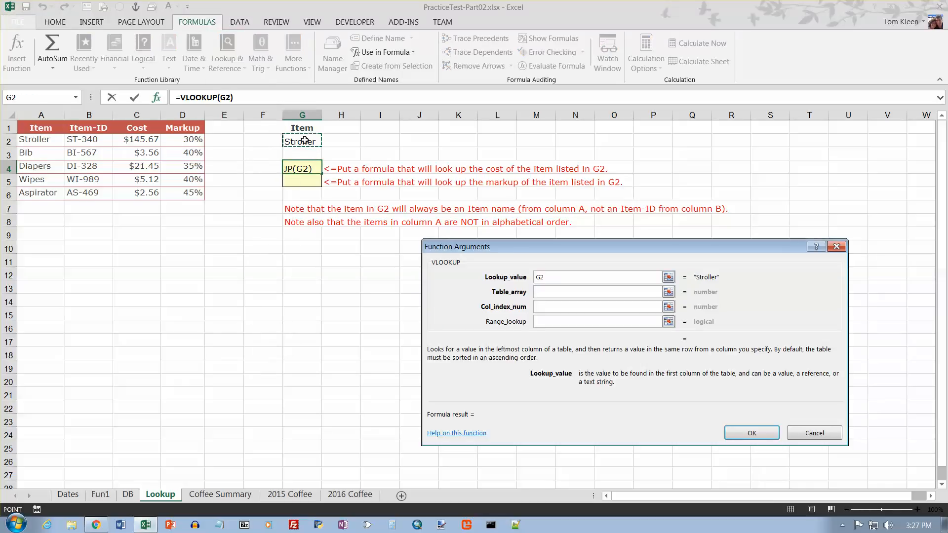
pyautogui.moveTo(42, 143); pyautogui.dragTo(190, 193)
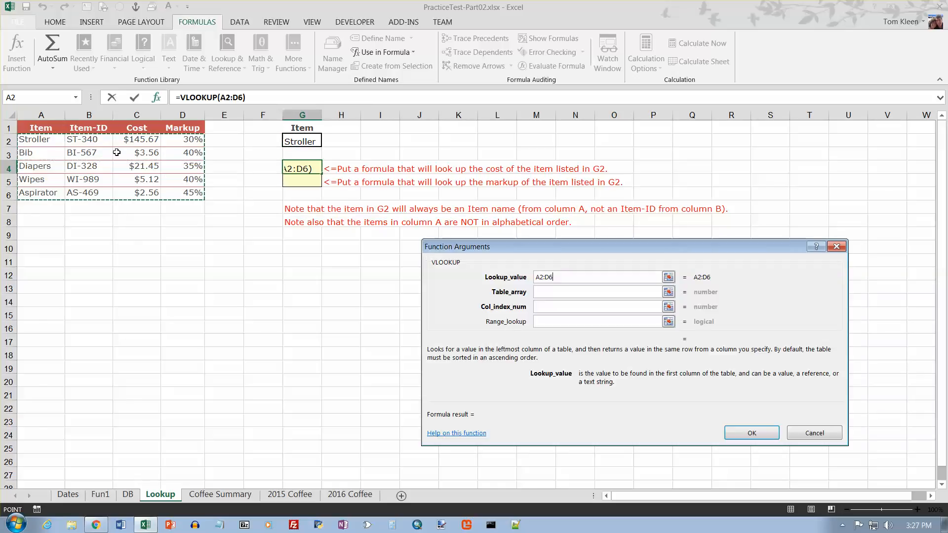
pyautogui.click(559, 278)
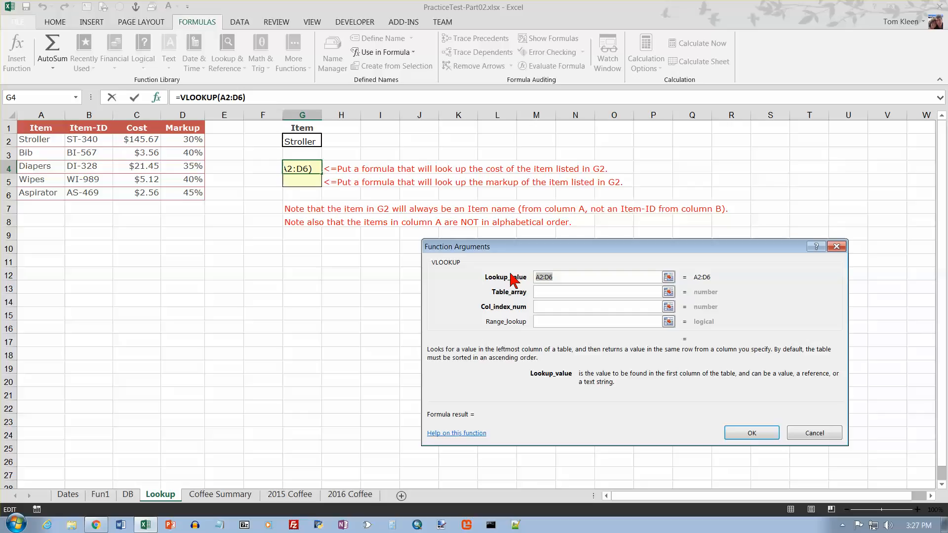
pyautogui.write('G2')
pyautogui.click(546, 292)
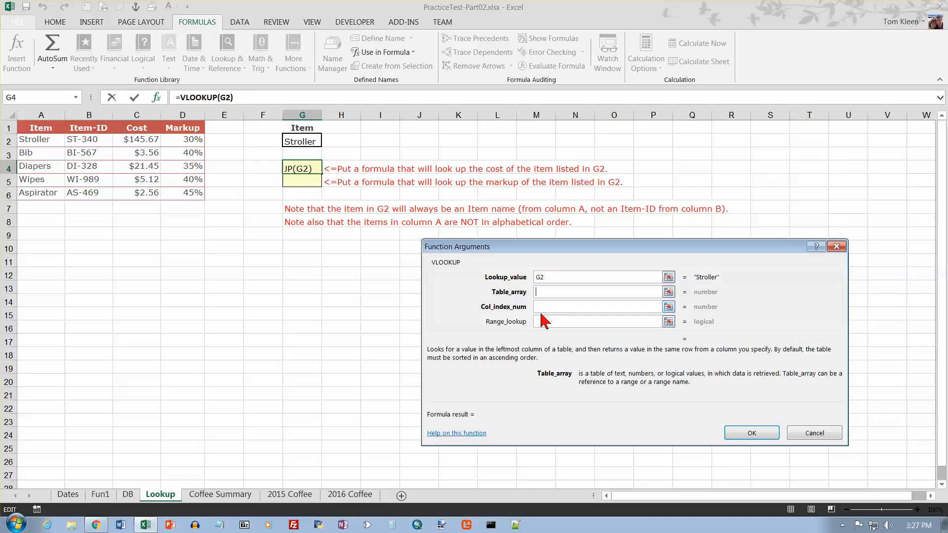
pyautogui.moveTo(42, 146); pyautogui.dragTo(174, 195)
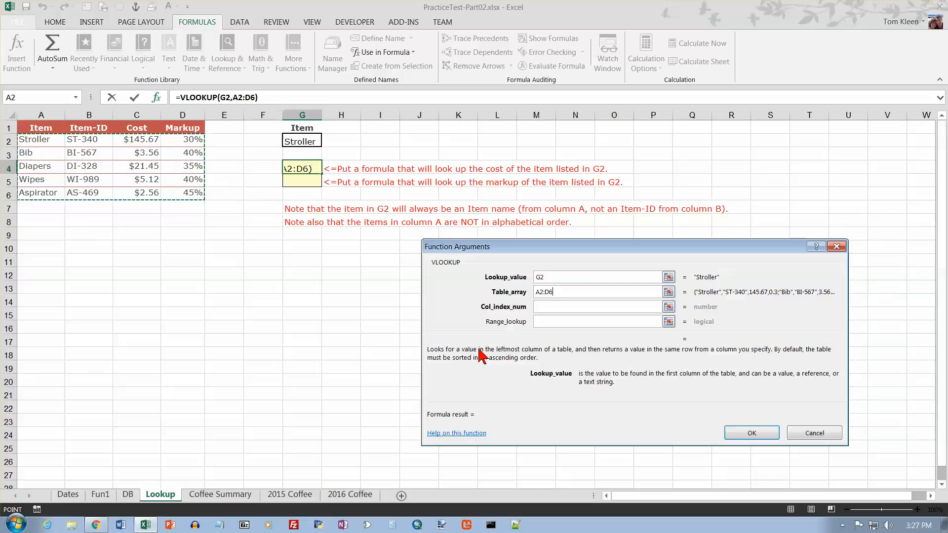
# Step: Complete the G4 VLOOKUP with column index 3 and range lookup FALSE, and compare its result with the Stroller's cost in C2
pyautogui.click(554, 307)
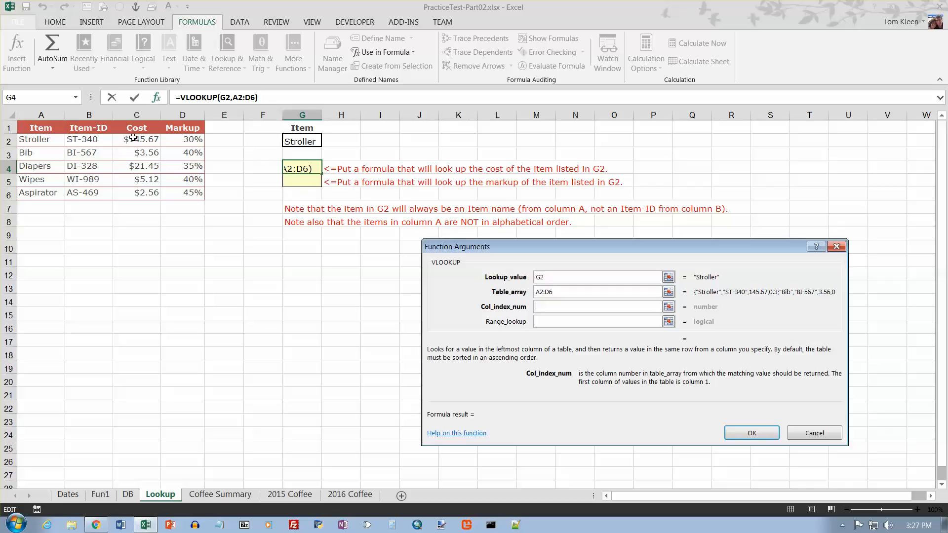
pyautogui.write('3')
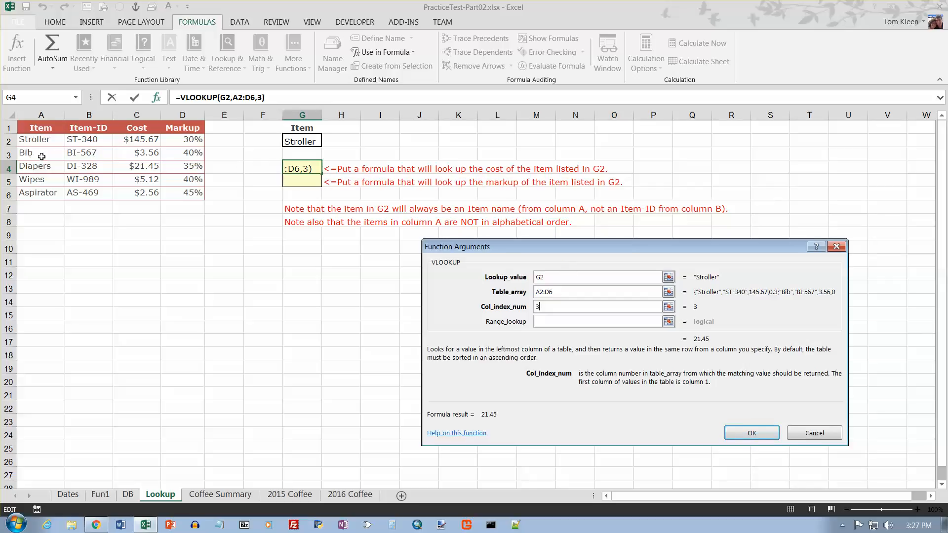
pyautogui.click(567, 322)
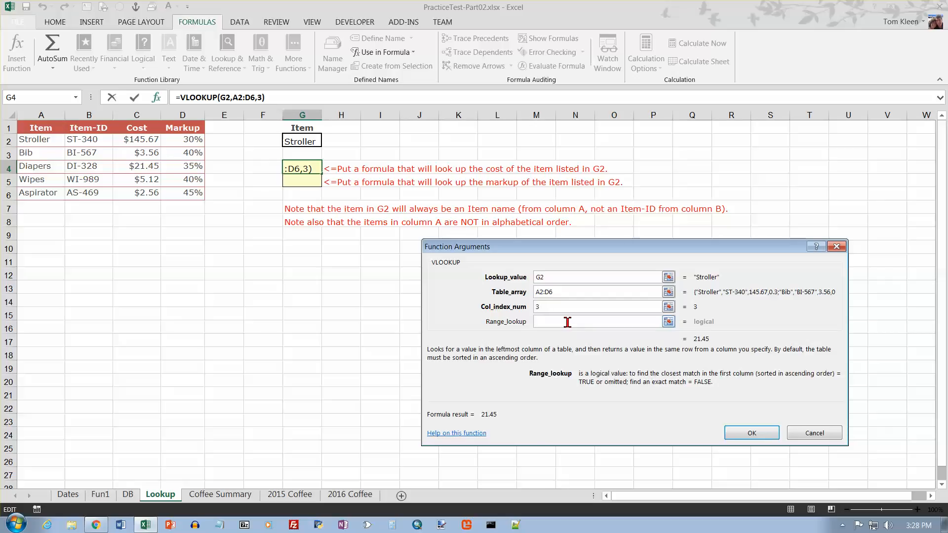
pyautogui.write('false')
pyautogui.press('Return')
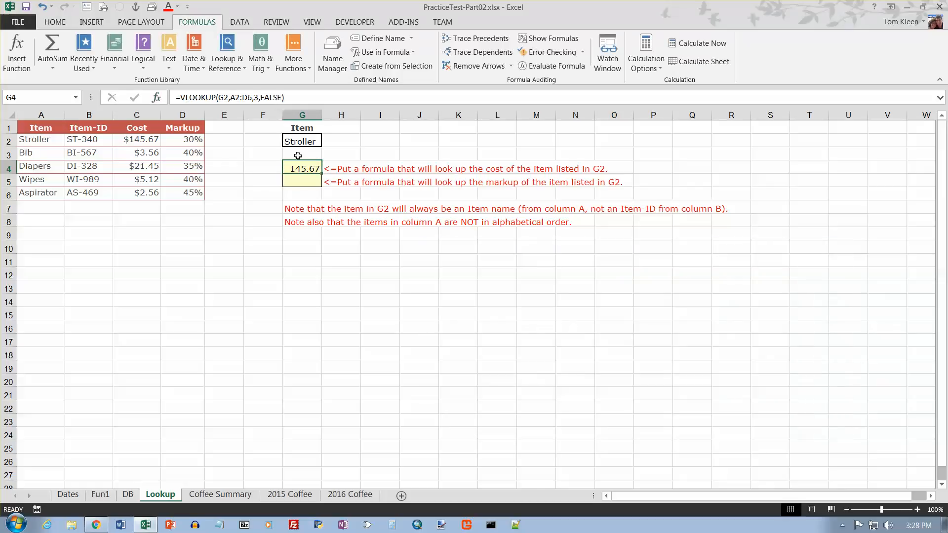
pyautogui.click(133, 141)
pyautogui.click(306, 169)
pyautogui.keyDown('ctrl'); pyautogui.click(148, 142); pyautogui.keyUp('ctrl')
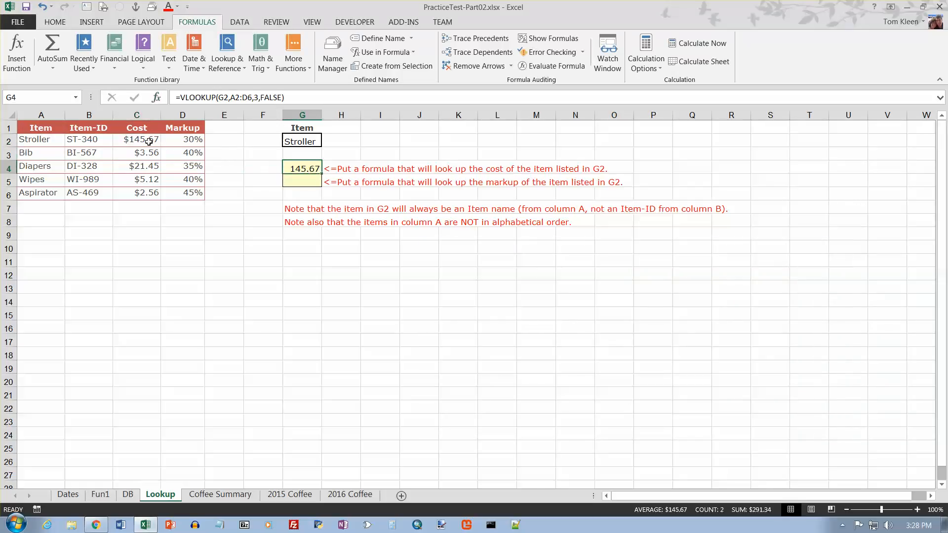
pyautogui.click(302, 170)
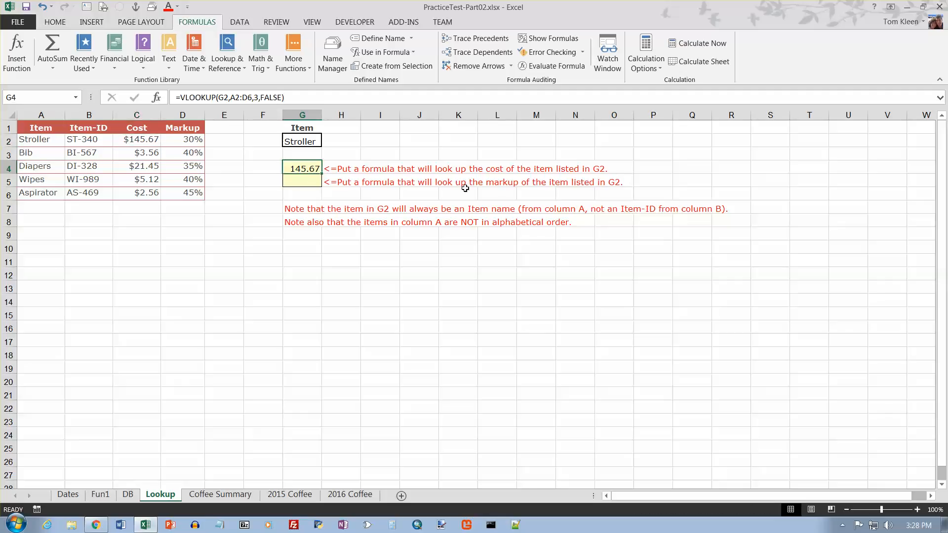
# Step: Insert a VLOOKUP function into G5 with lookup value G2 and table array A2:D6
pyautogui.click(308, 183)
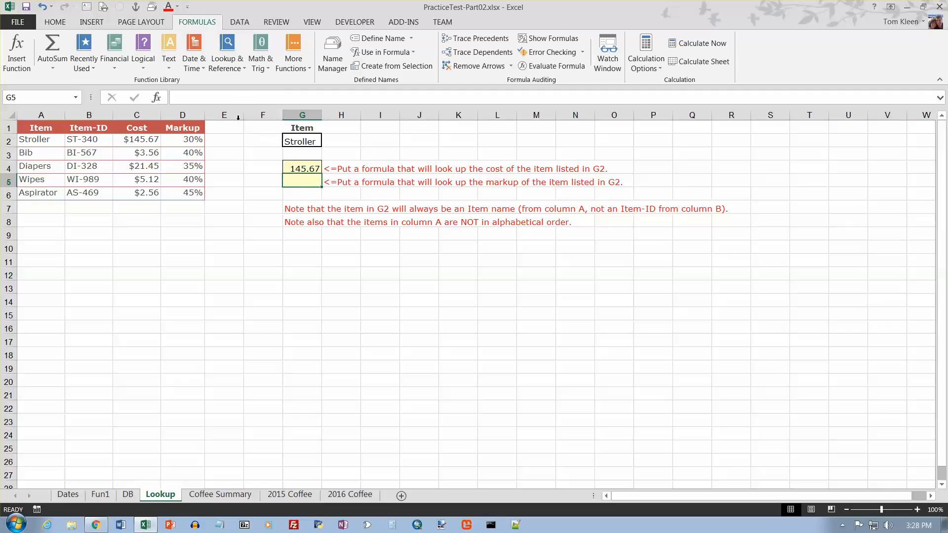
pyautogui.click(232, 70)
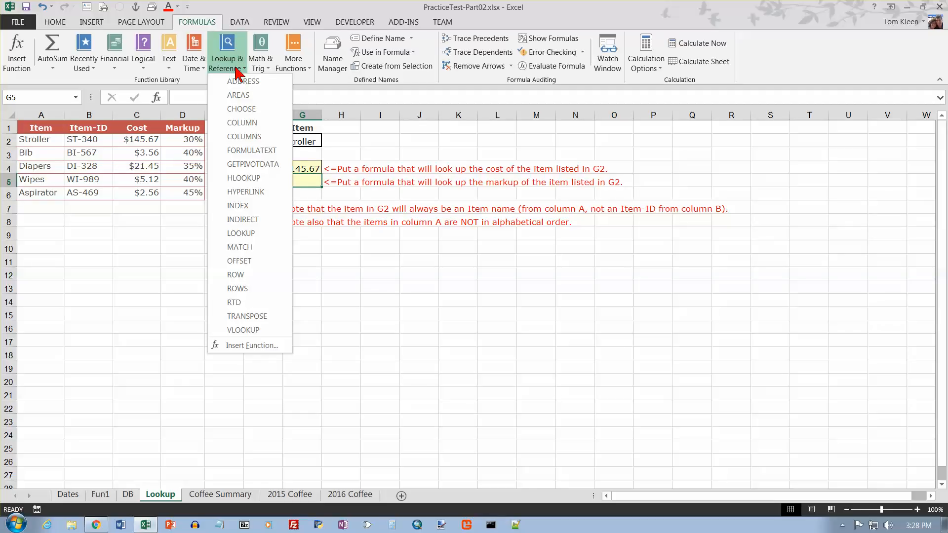
pyautogui.click(247, 331)
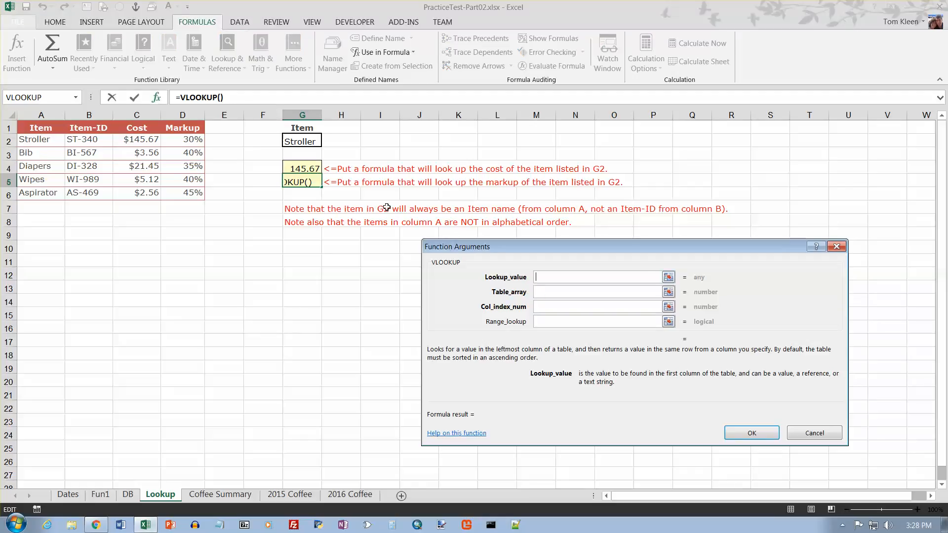
pyautogui.click(306, 142)
pyautogui.click(540, 294)
pyautogui.moveTo(43, 141); pyautogui.dragTo(197, 194)
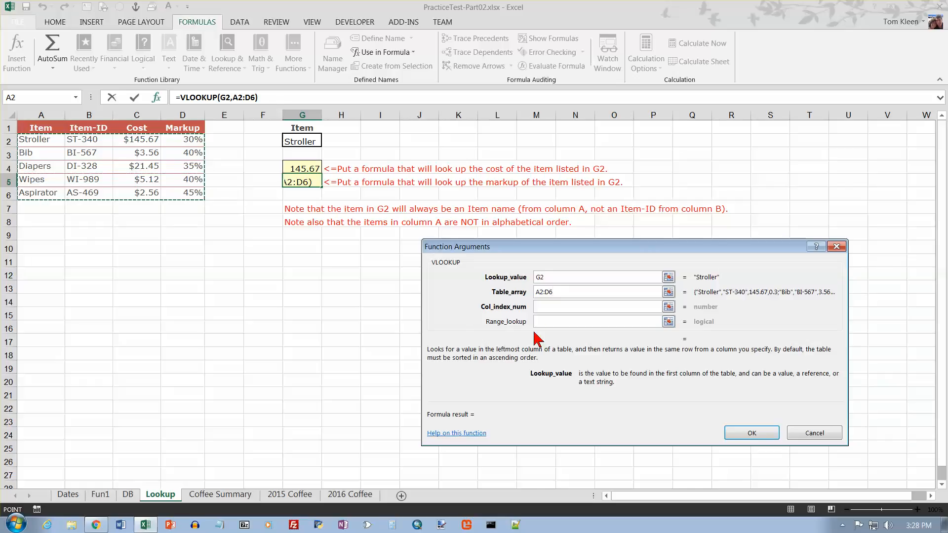
# Step: Set the G5 VLOOKUP's column index to 4 for the markup and finish the formula without a range lookup
pyautogui.click(552, 311)
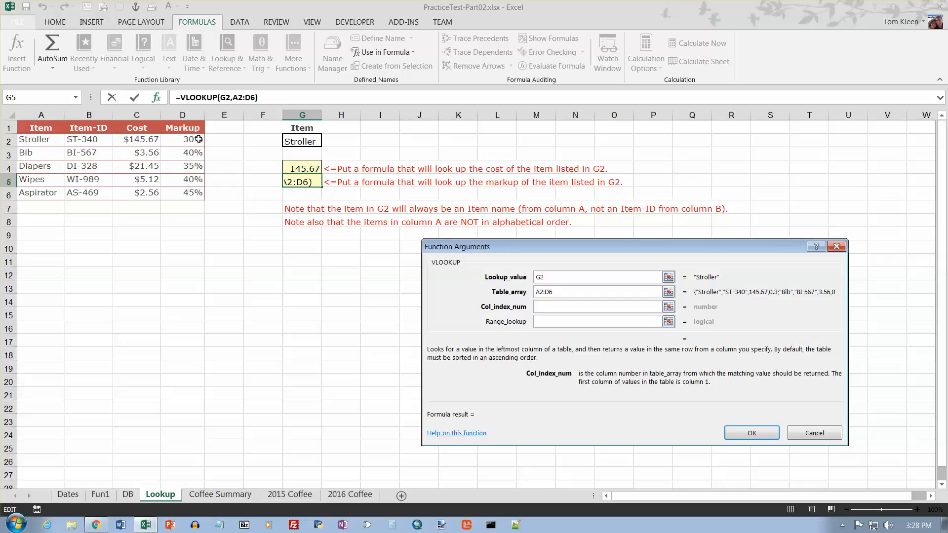
pyautogui.write('4')
pyautogui.click(578, 322)
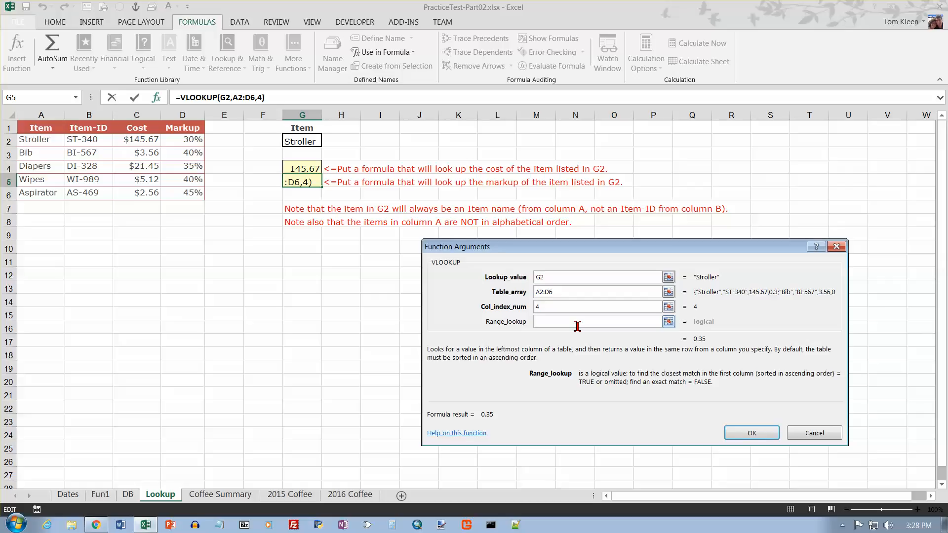
pyautogui.click(745, 435)
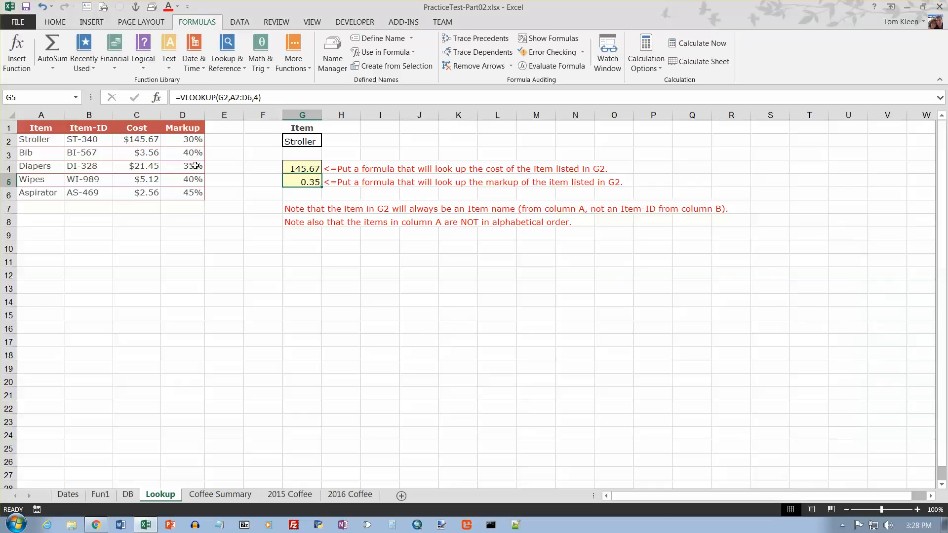
# Step: Compare G5's result with the markups in D2:D4 and add FALSE as the range lookup argument of its VLOOKUP formula
pyautogui.doubleClick(302, 182)
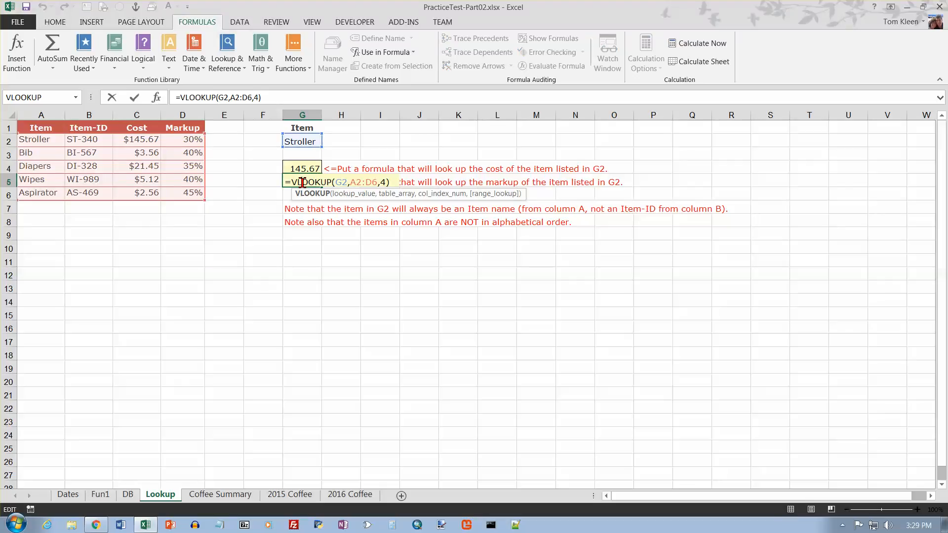
pyautogui.hotkey('ctrl', 'Return')
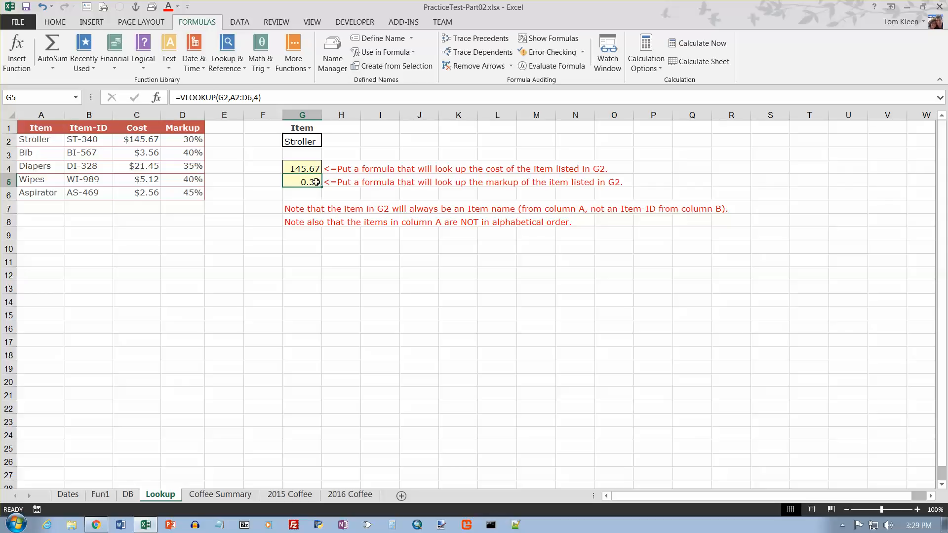
pyautogui.click(183, 140)
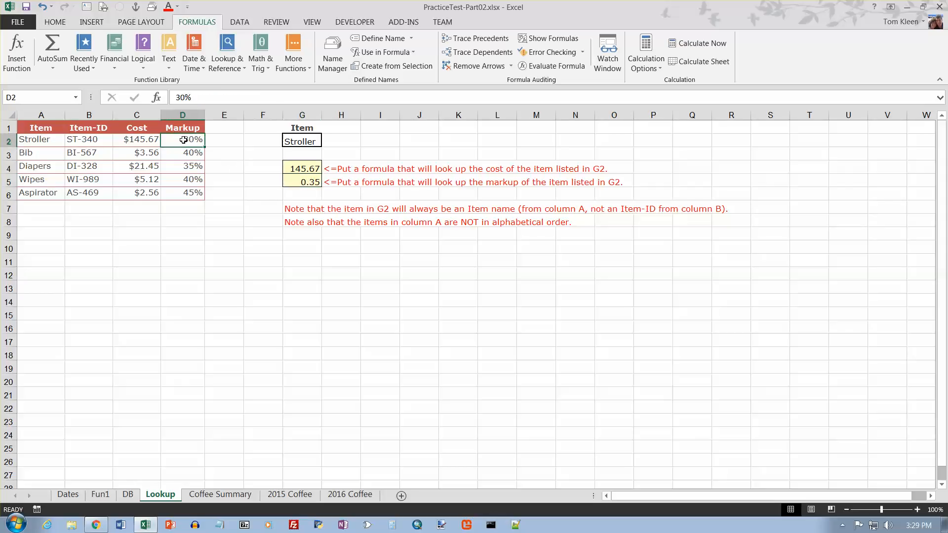
pyautogui.click(188, 154)
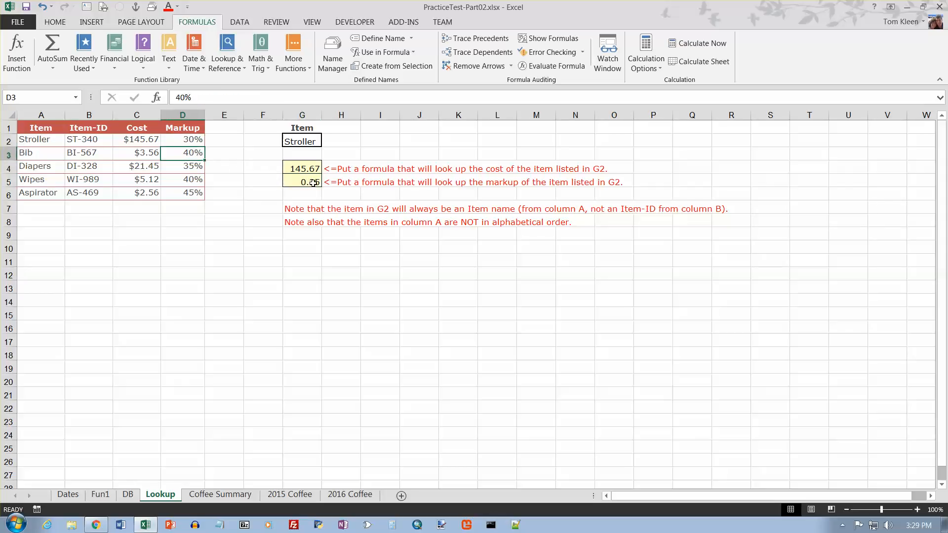
pyautogui.click(189, 166)
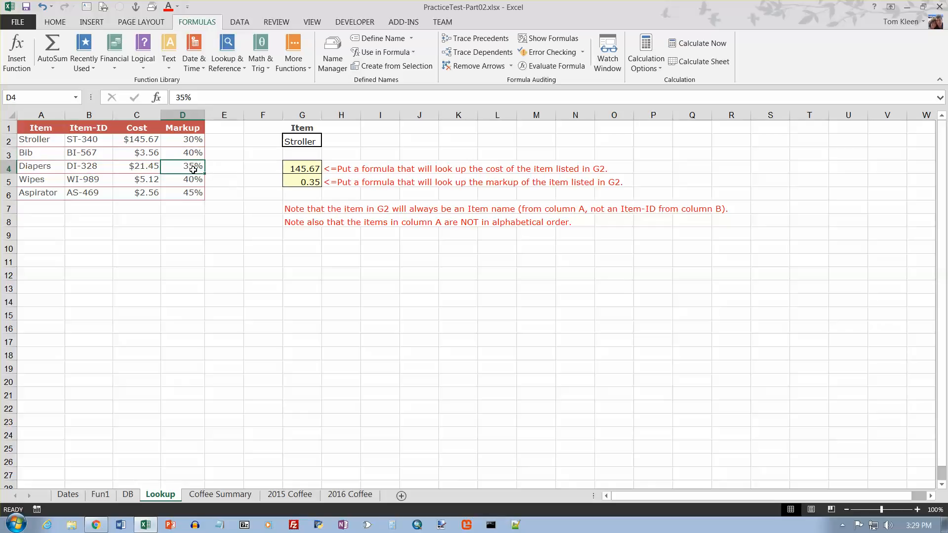
pyautogui.click(300, 182)
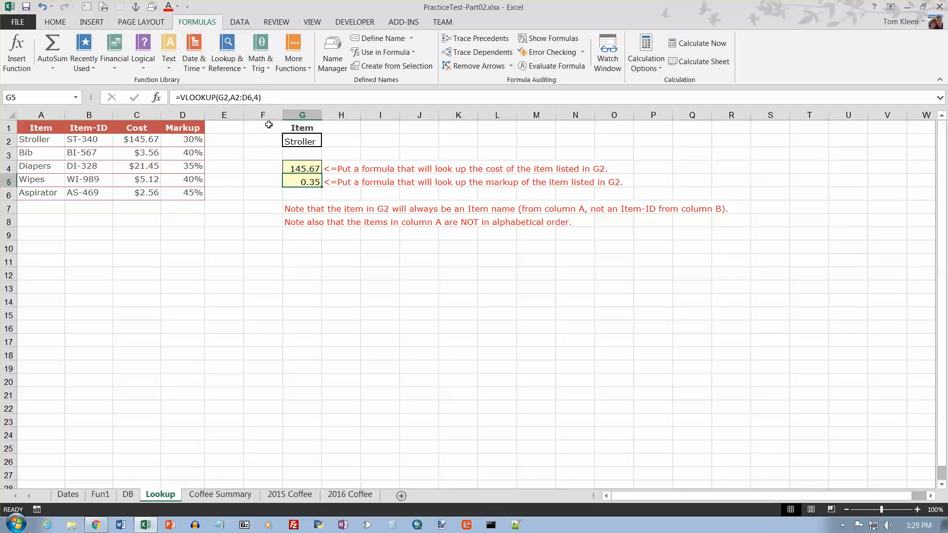
pyautogui.click(259, 97)
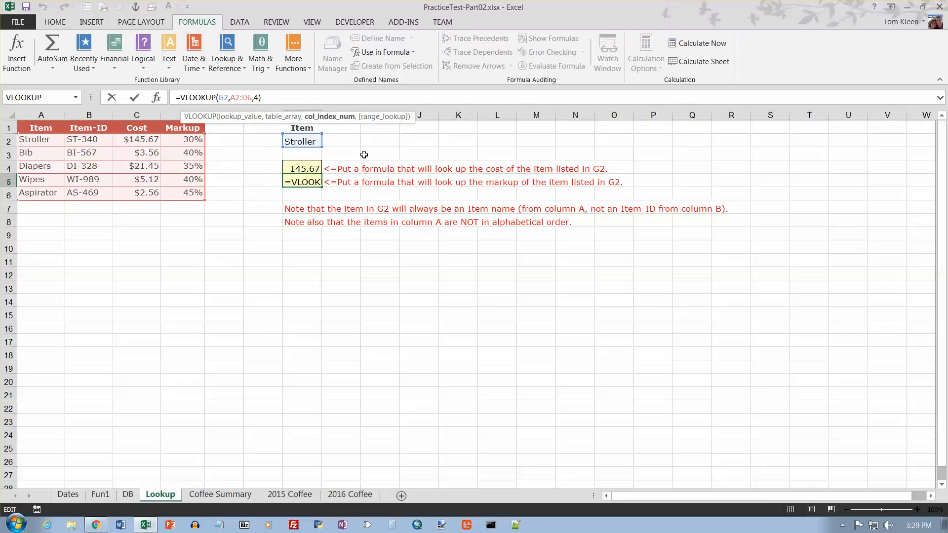
pyautogui.write(',false')
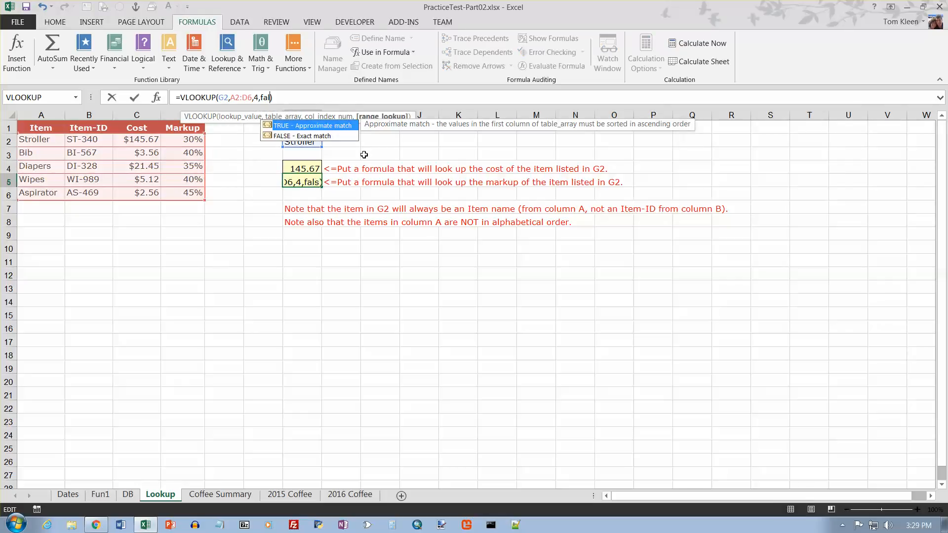
pyautogui.press('Return')
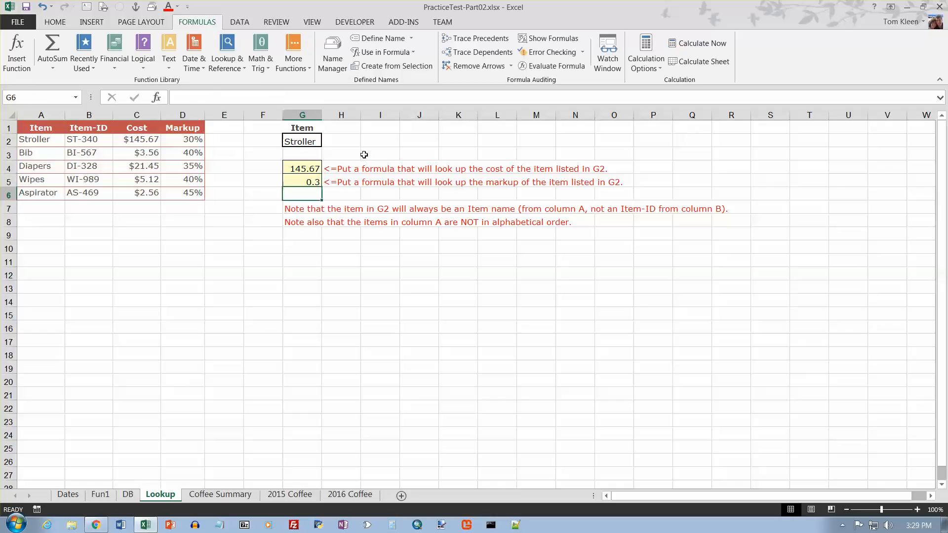
# Step: Format the looked-up markup in G5 as a percentage
pyautogui.click(308, 184)
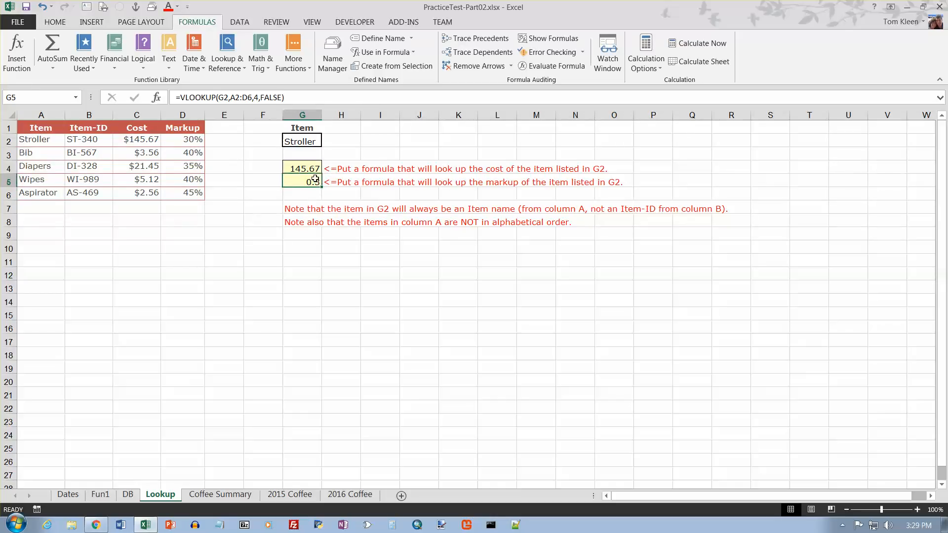
pyautogui.click(55, 22)
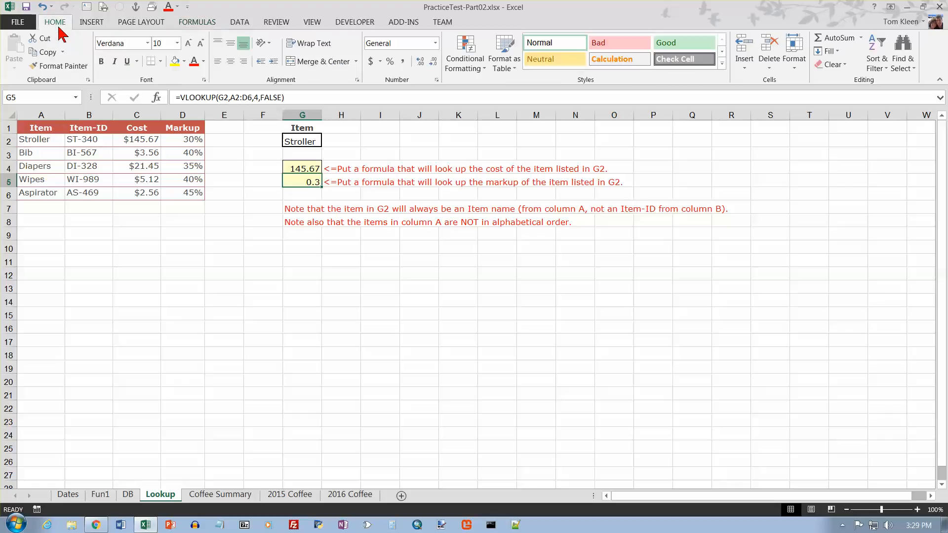
pyautogui.click(390, 62)
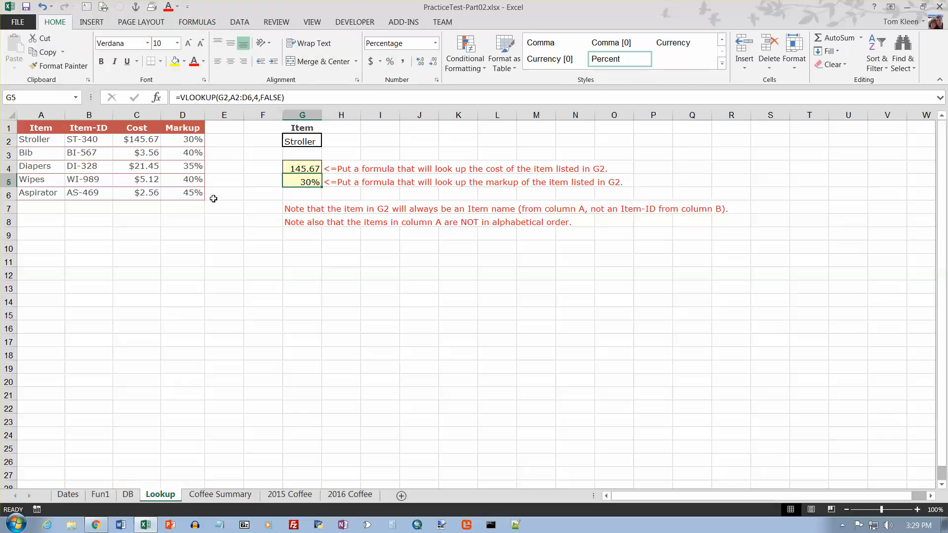
# Step: Change the item in G2 to Aspirator and check the looked-up cost and markup against C6 and D6
pyautogui.click(304, 141)
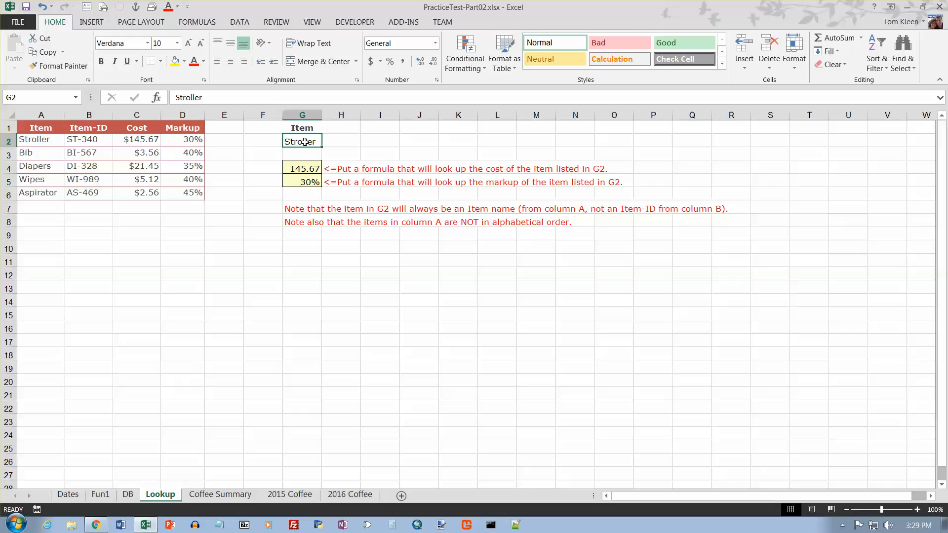
pyautogui.write('Aspirator')
pyautogui.press('Return')
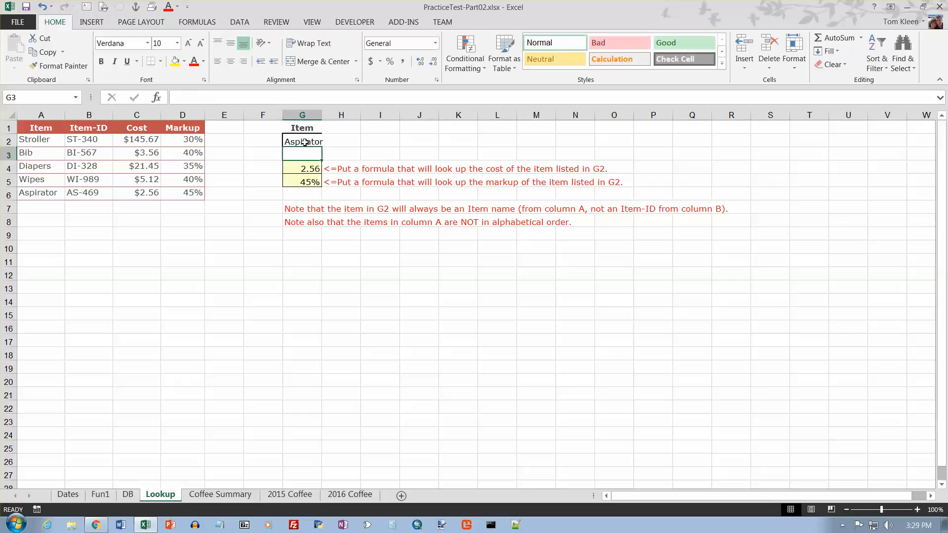
pyautogui.click(148, 195)
pyautogui.click(185, 196)
pyautogui.click(159, 196)
pyautogui.click(176, 195)
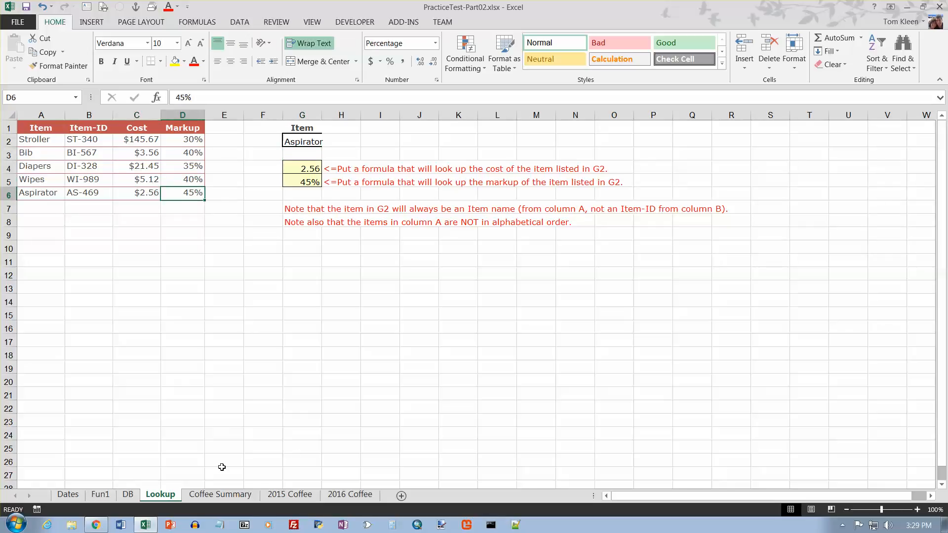
# Step: Examine the Coffee Summary instructions and B3:D6 range alongside the matching cells on the 2015 Coffee and 2016 Coffee sheets
pyautogui.click(218, 496)
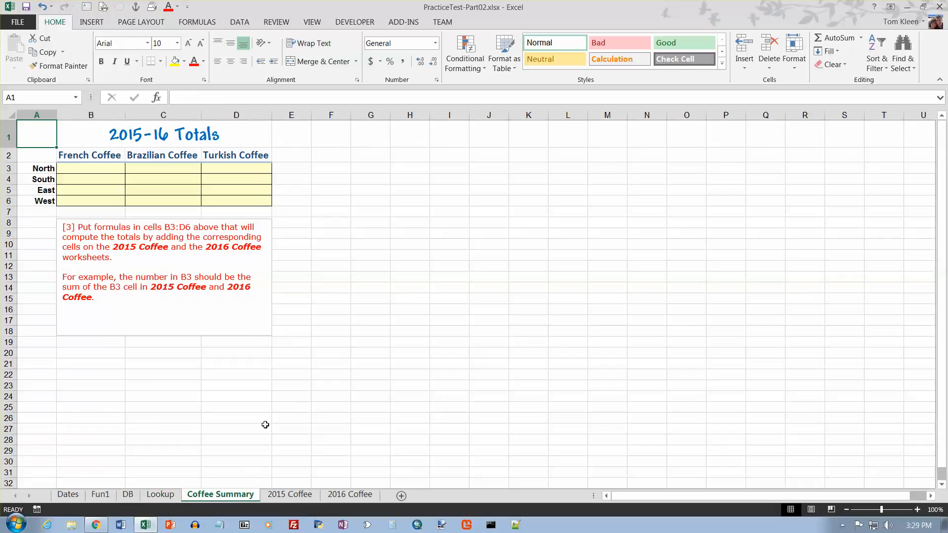
pyautogui.click(340, 496)
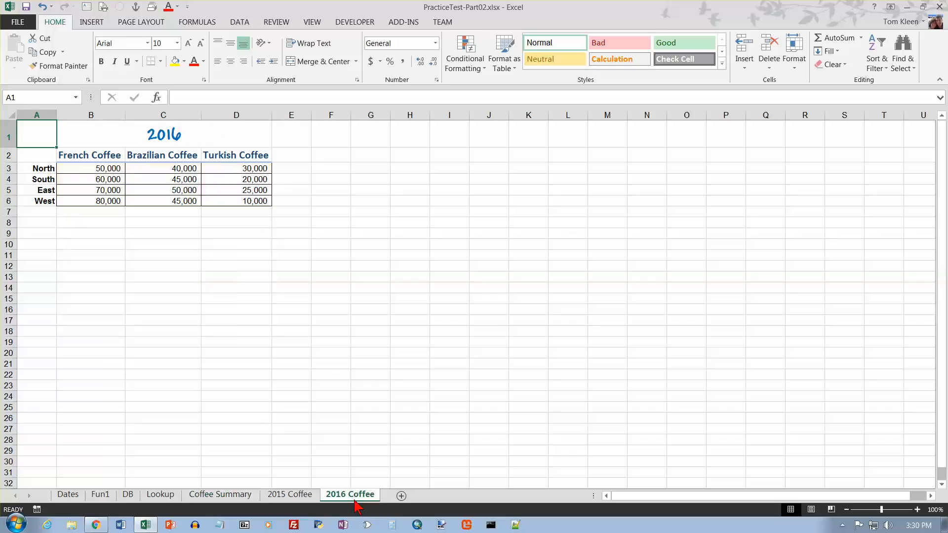
pyautogui.click(307, 497)
pyautogui.click(233, 498)
pyautogui.click(291, 496)
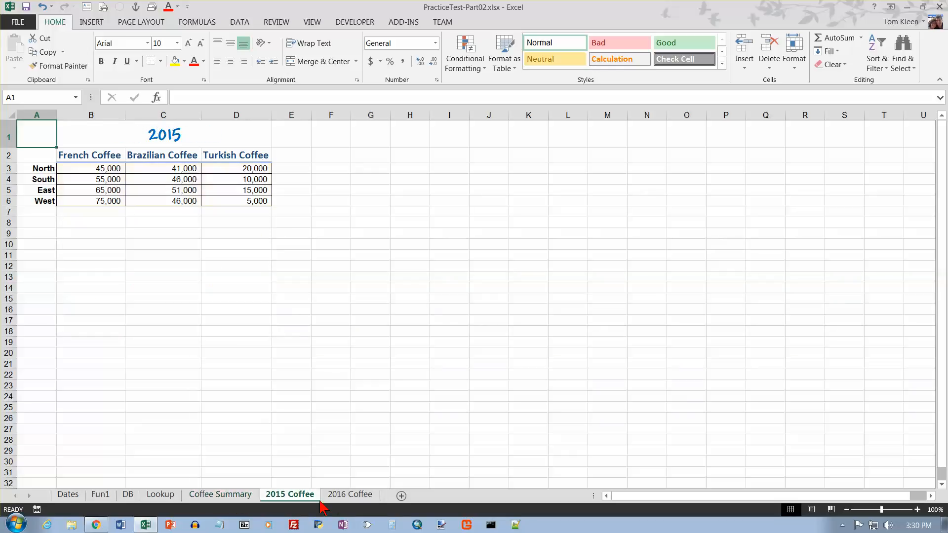
pyautogui.click(340, 498)
pyautogui.click(221, 496)
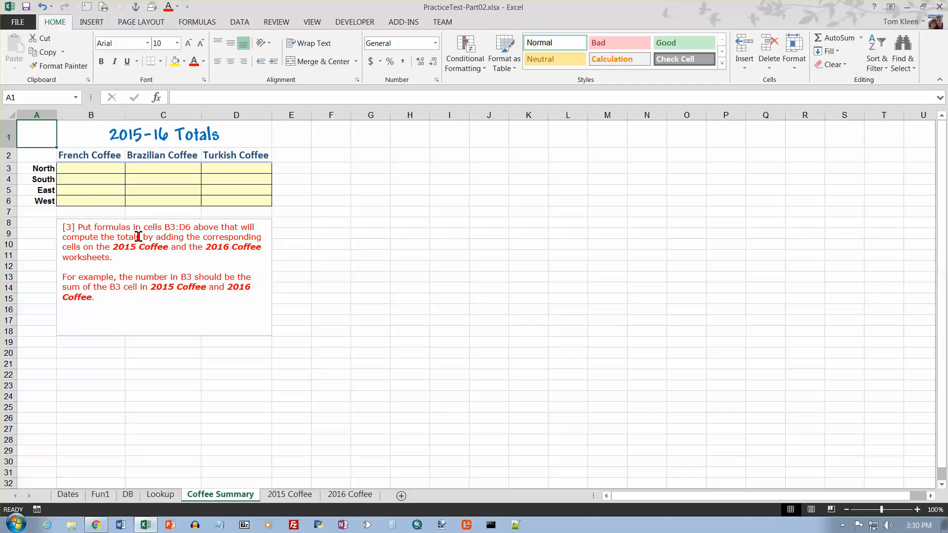
pyautogui.moveTo(86, 169); pyautogui.dragTo(236, 208)
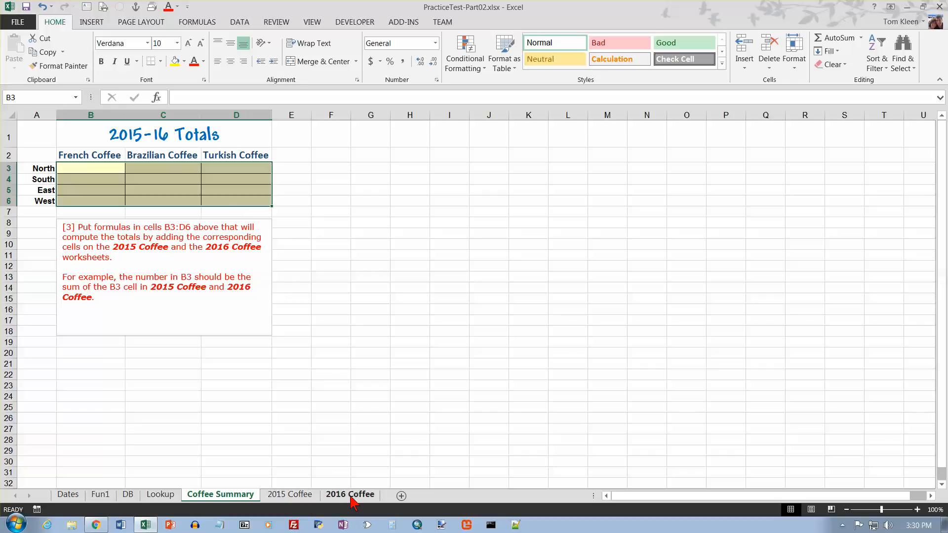
pyautogui.click(100, 168)
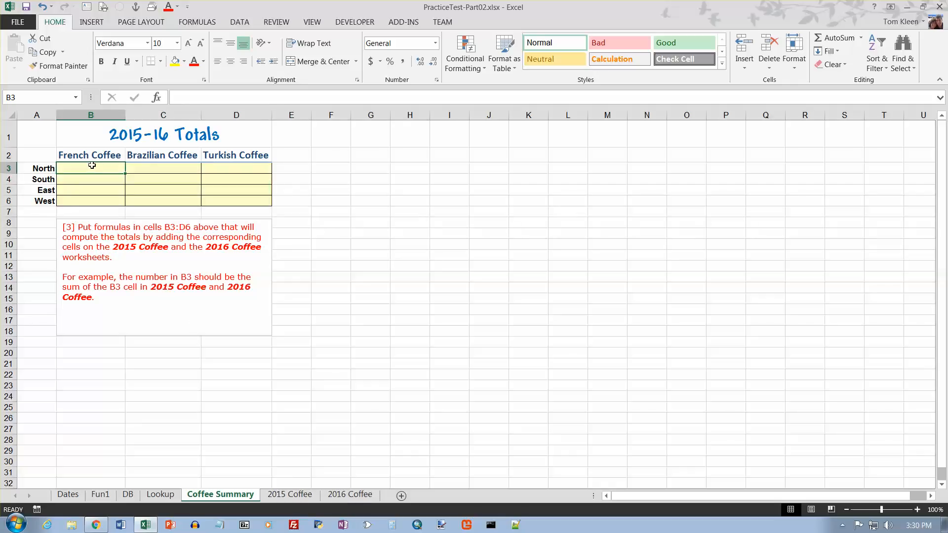
pyautogui.click(295, 495)
pyautogui.click(112, 169)
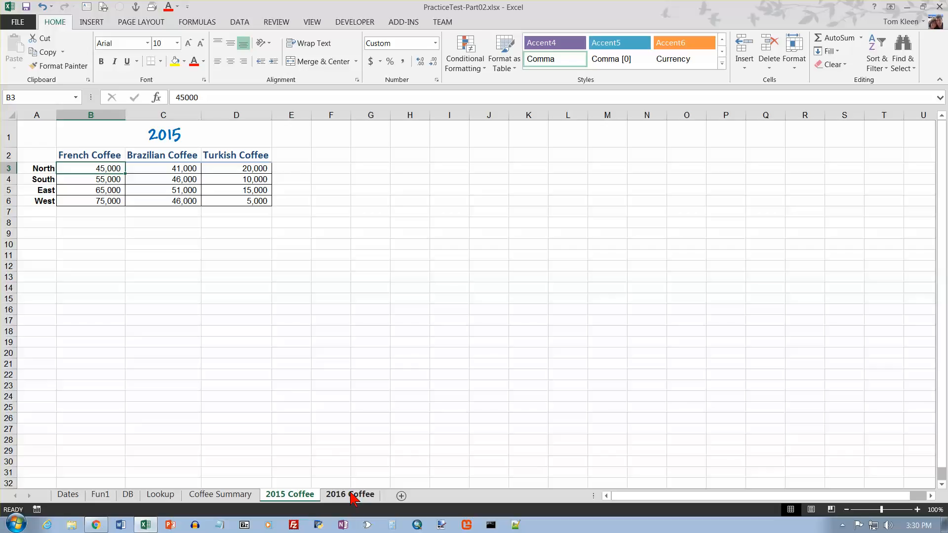
# Step: Enter a formula in B3 of Coffee Summary that adds B3 from the 2015 Coffee and 2016 Coffee sheets
pyautogui.click(220, 495)
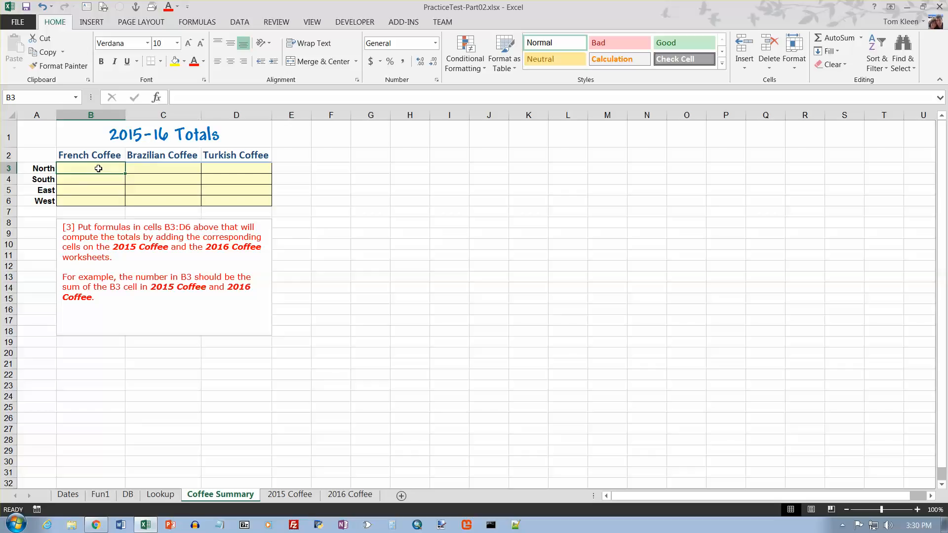
pyautogui.write('=')
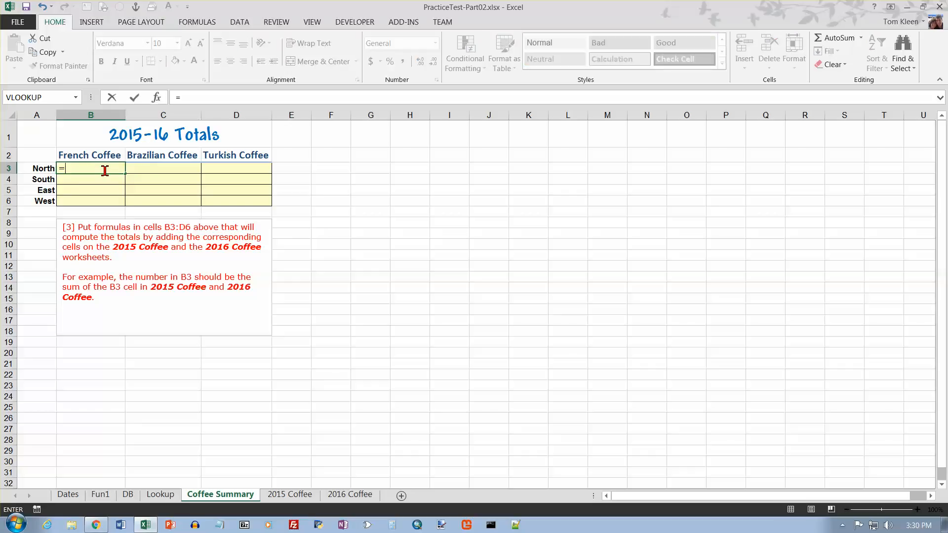
pyautogui.hotkey('ctrl', 'pagedown')
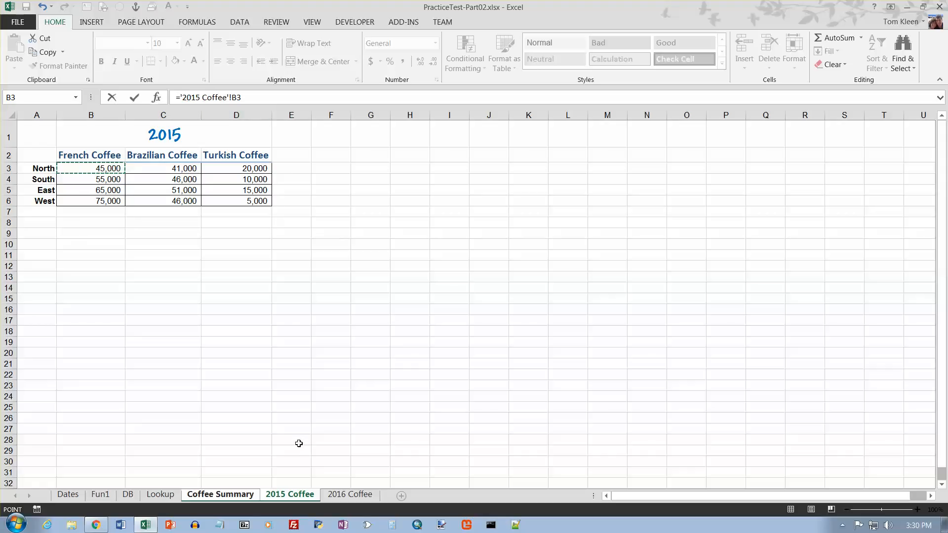
pyautogui.write('+')
pyautogui.click(341, 494)
pyautogui.click(82, 168)
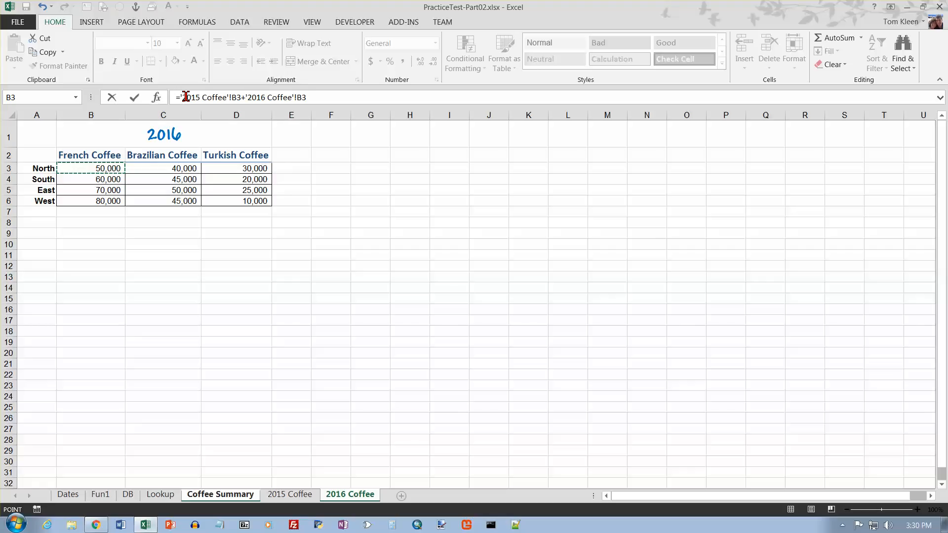
pyautogui.click(314, 97)
pyautogui.press('Return')
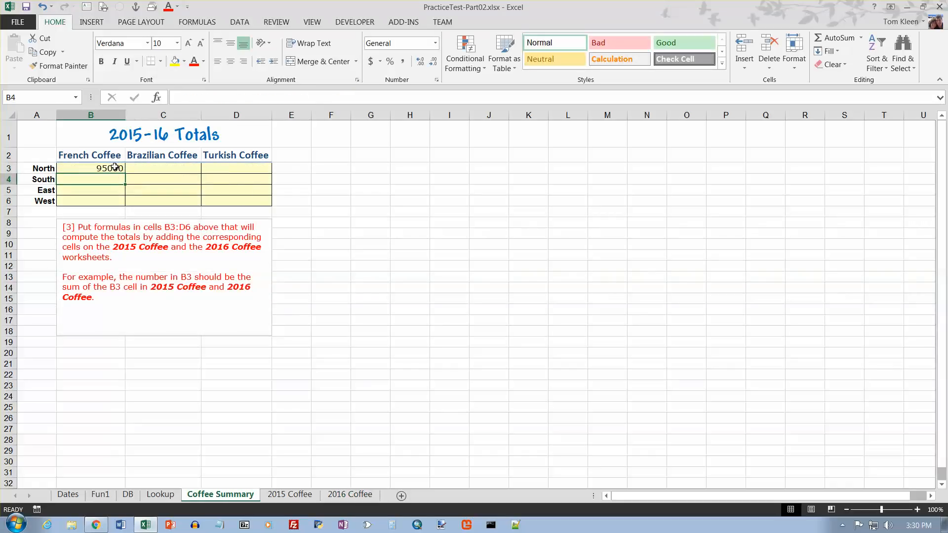
# Step: Copy the B3 formula across the whole B3:D6 range and check the formula in D6
pyautogui.click(113, 168)
pyautogui.moveTo(124, 172); pyautogui.dragTo(254, 199)
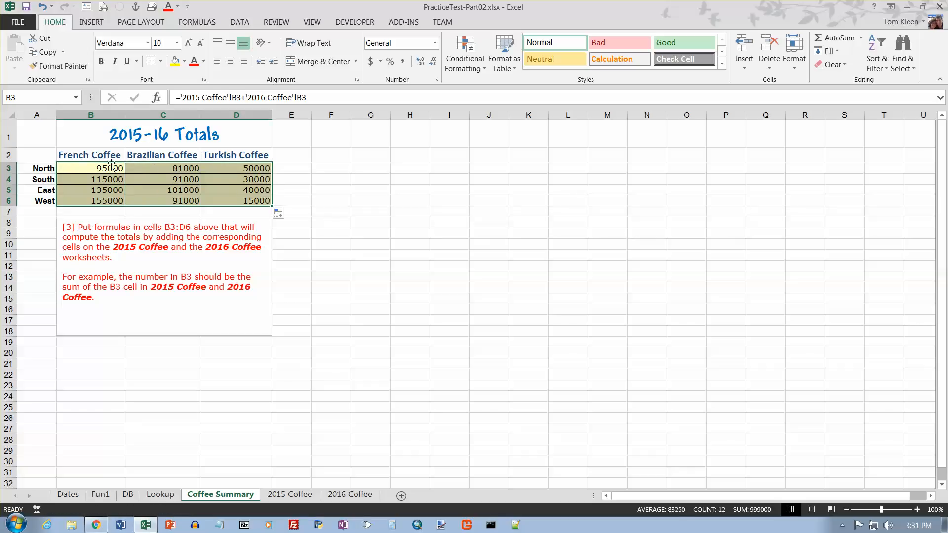
pyautogui.click(263, 199)
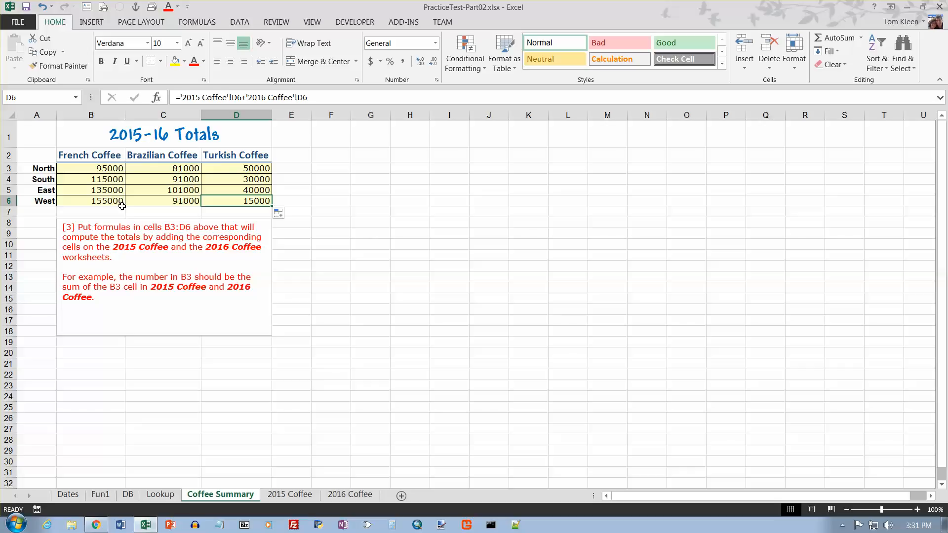